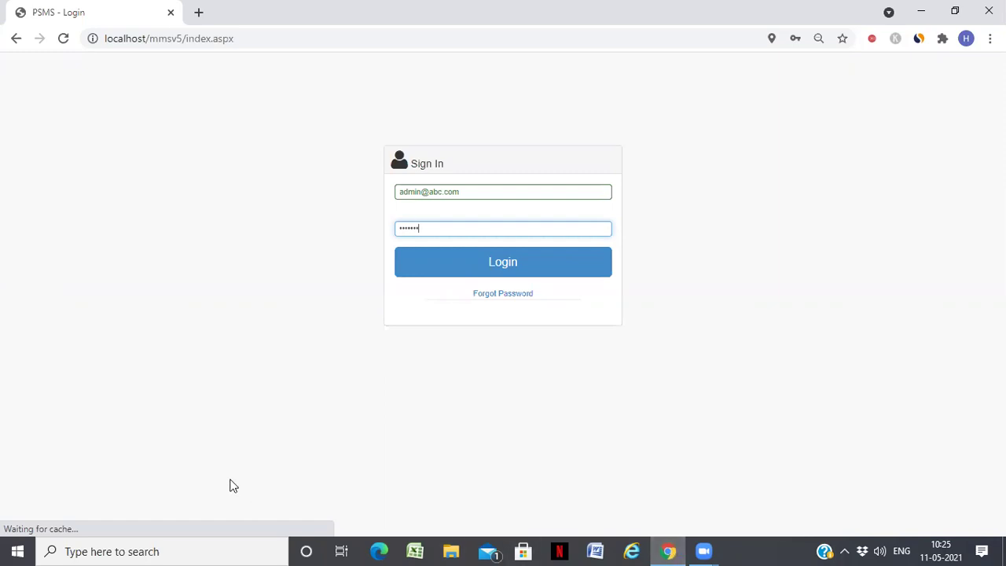
Log in to the admin account and open the Organization Set-up section.
click(459, 273)
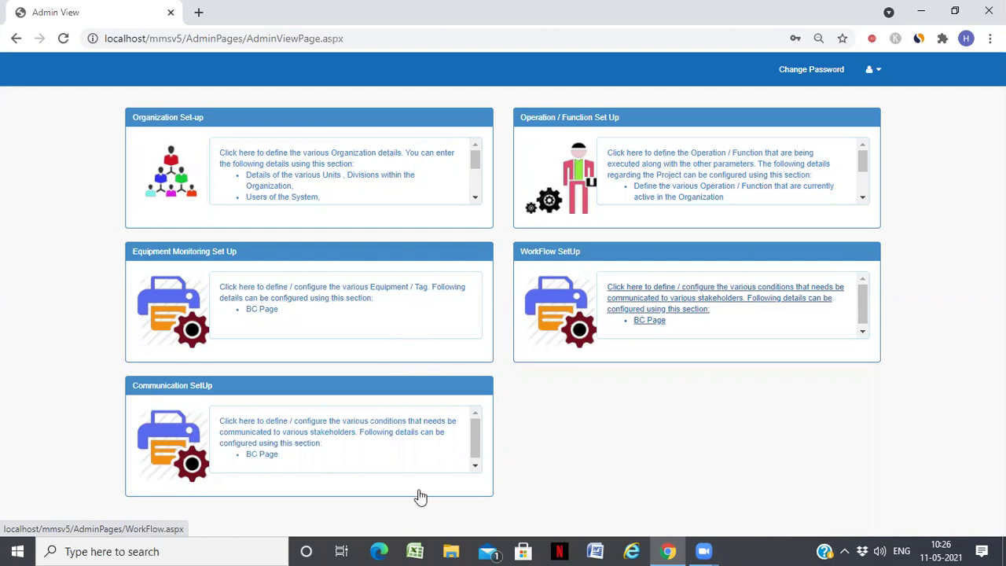
click(269, 164)
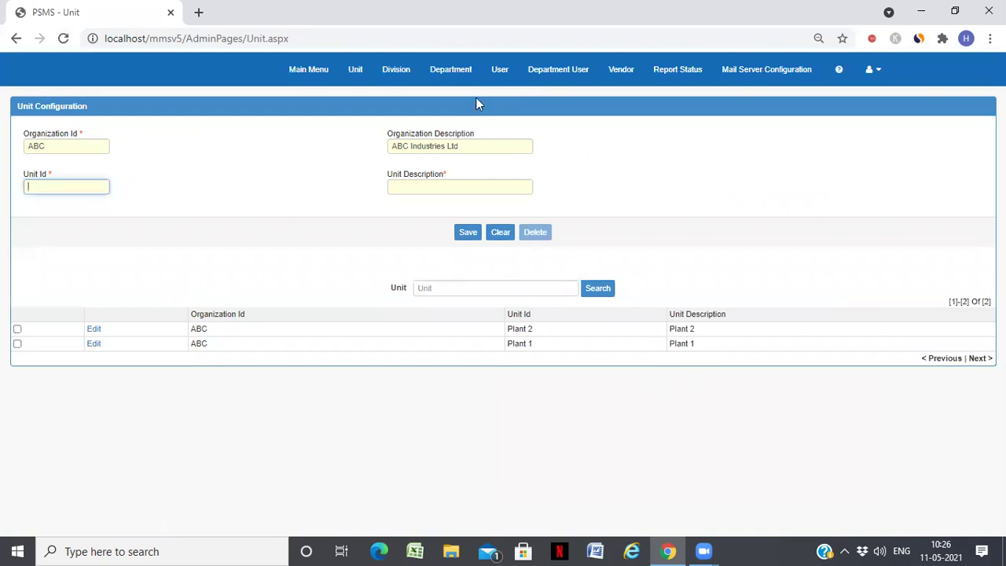
Review the organization's division, department and user configurations, including the available user types.
click(392, 67)
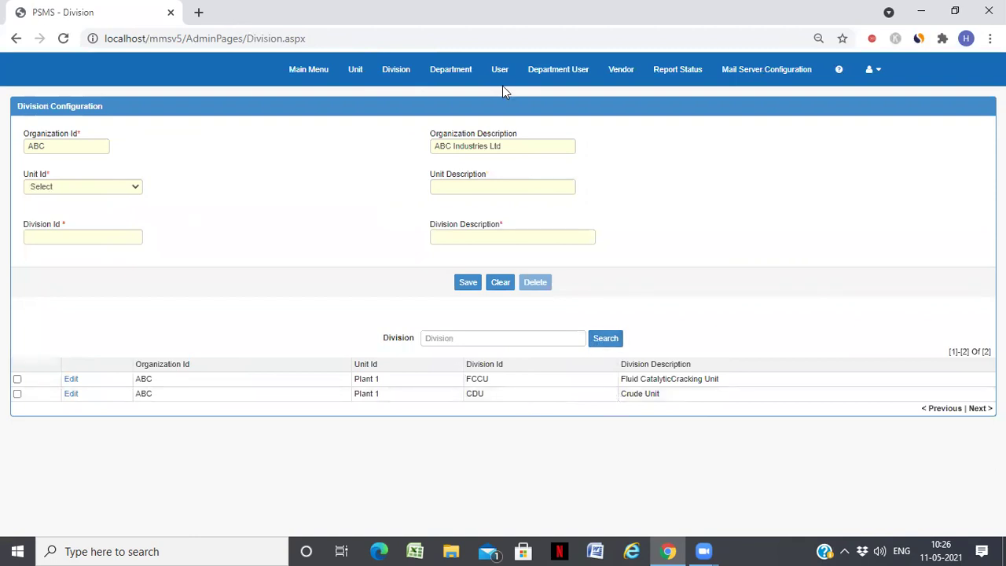
click(450, 71)
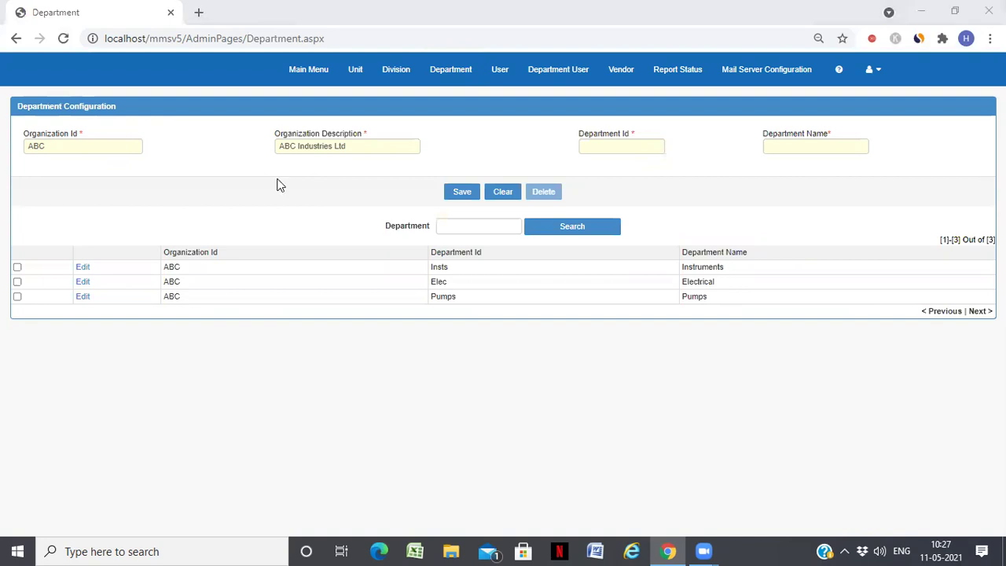
click(500, 70)
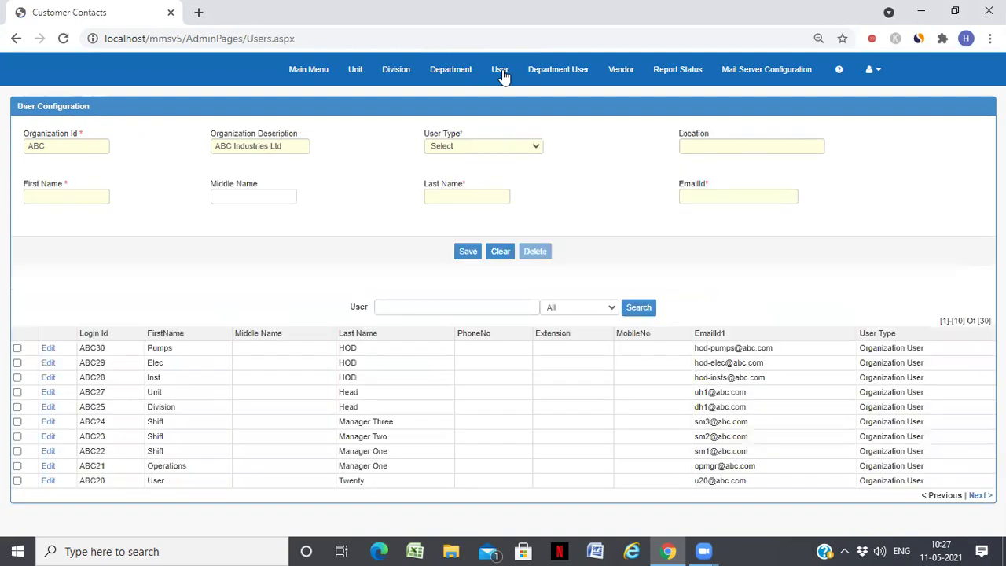
click(511, 149)
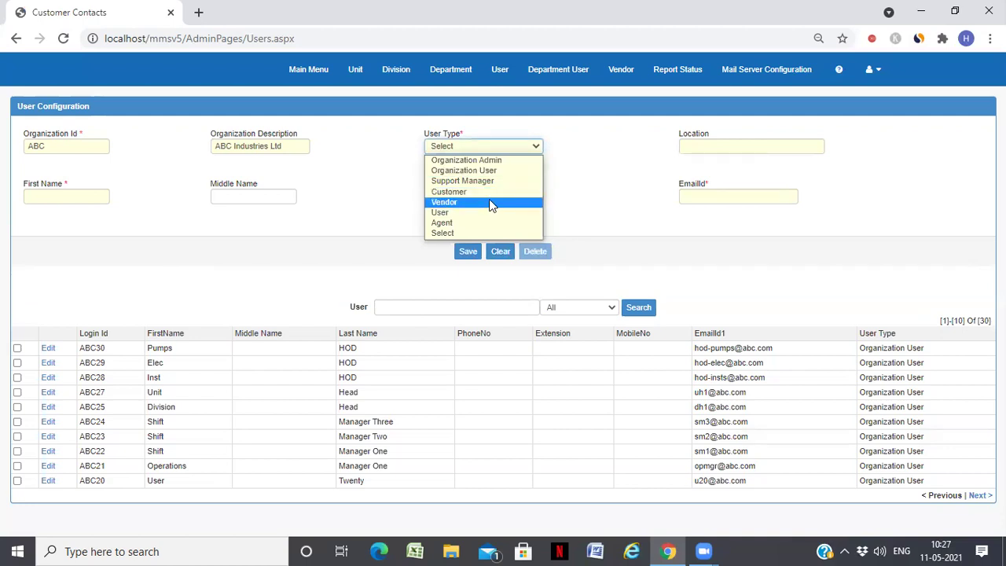
click(657, 236)
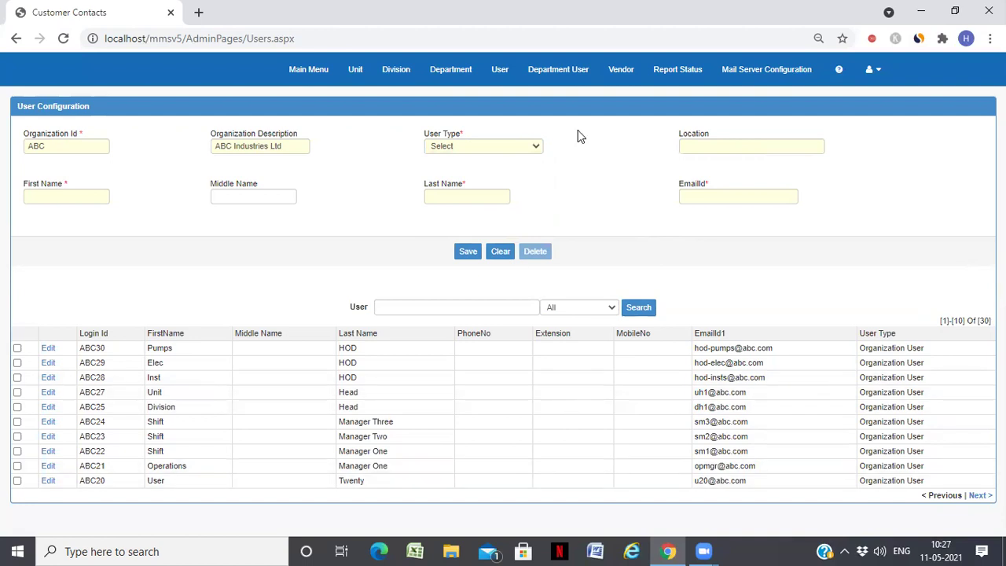
Show the members of the Instruments department in the Department User configuration and try filtering the user list by Organization User.
click(560, 73)
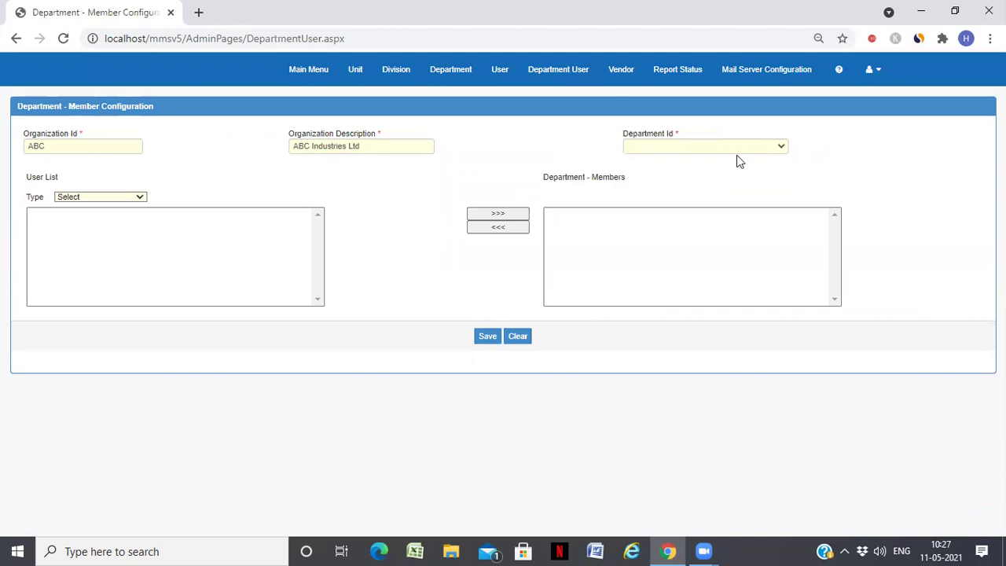
click(732, 150)
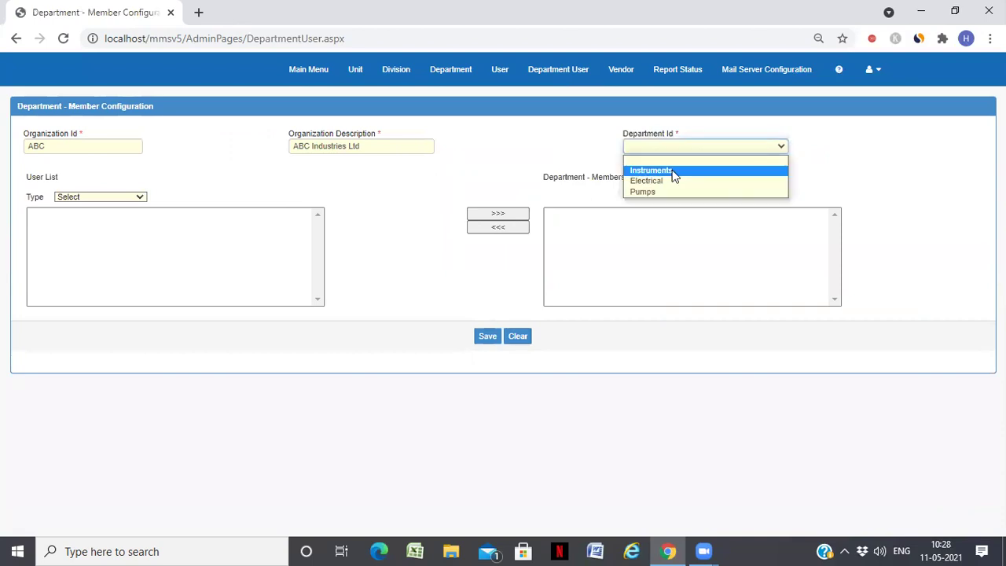
click(673, 172)
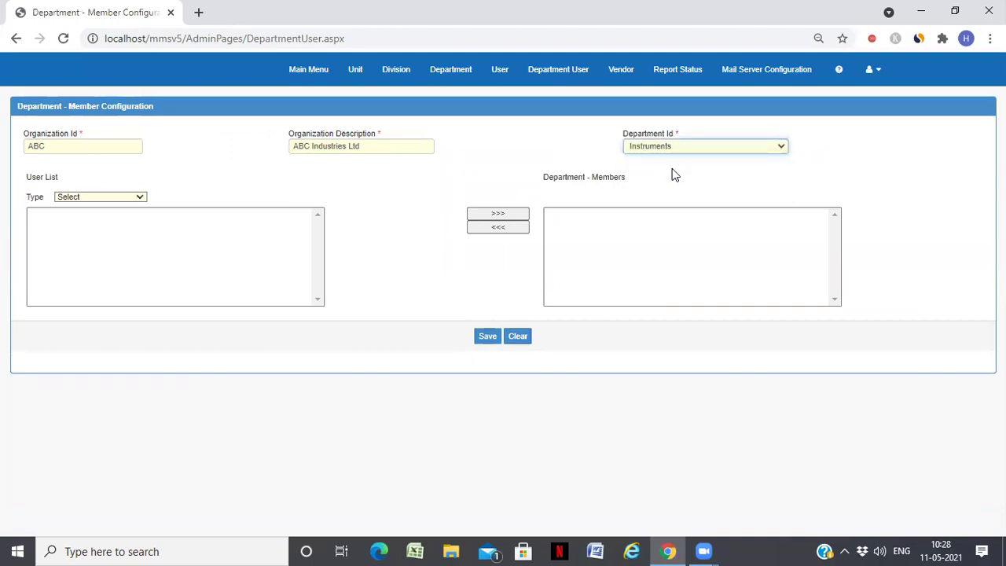
click(137, 197)
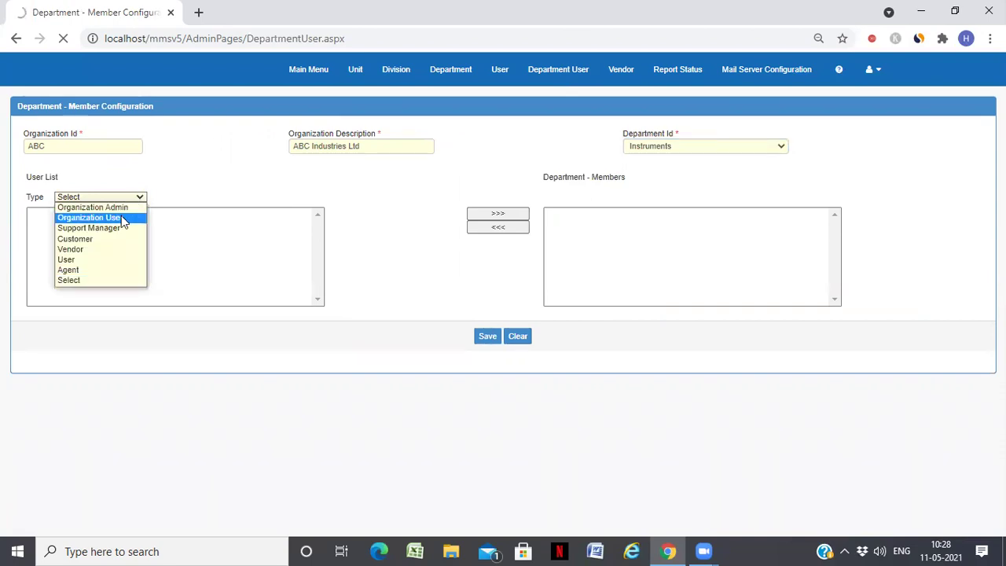
click(121, 217)
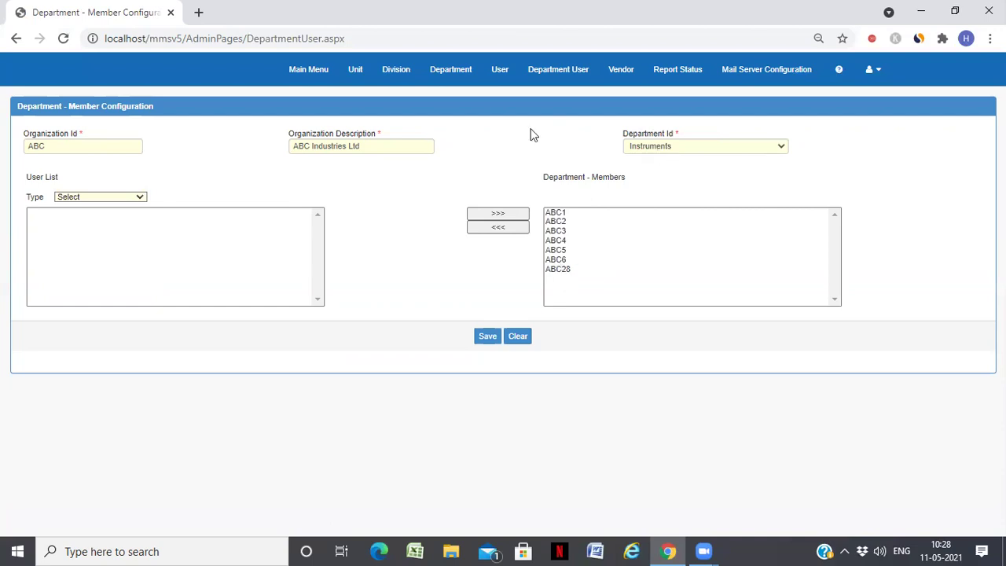
Review the vendor definitions, reporting statuses and mail server configuration of the organization.
click(621, 70)
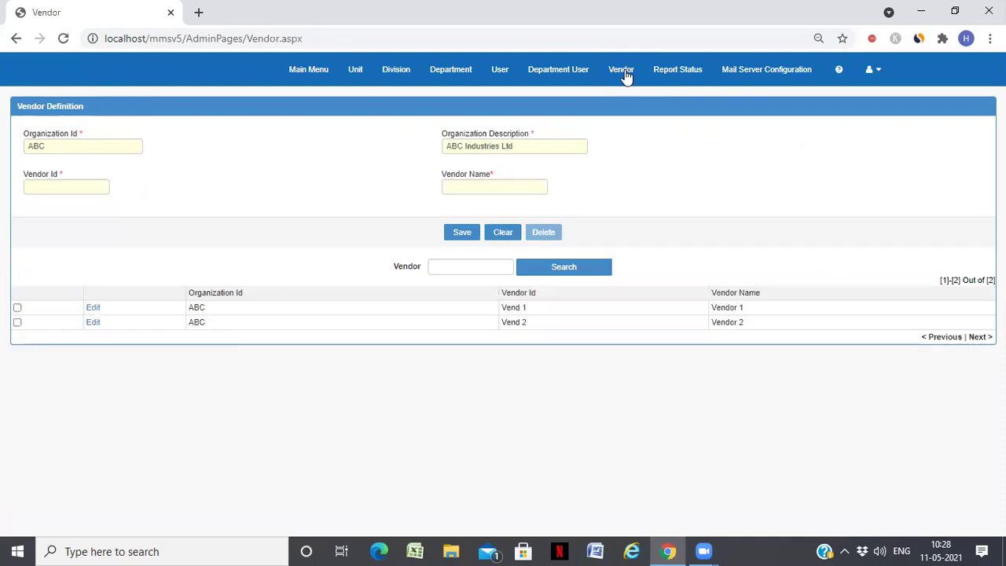
click(677, 70)
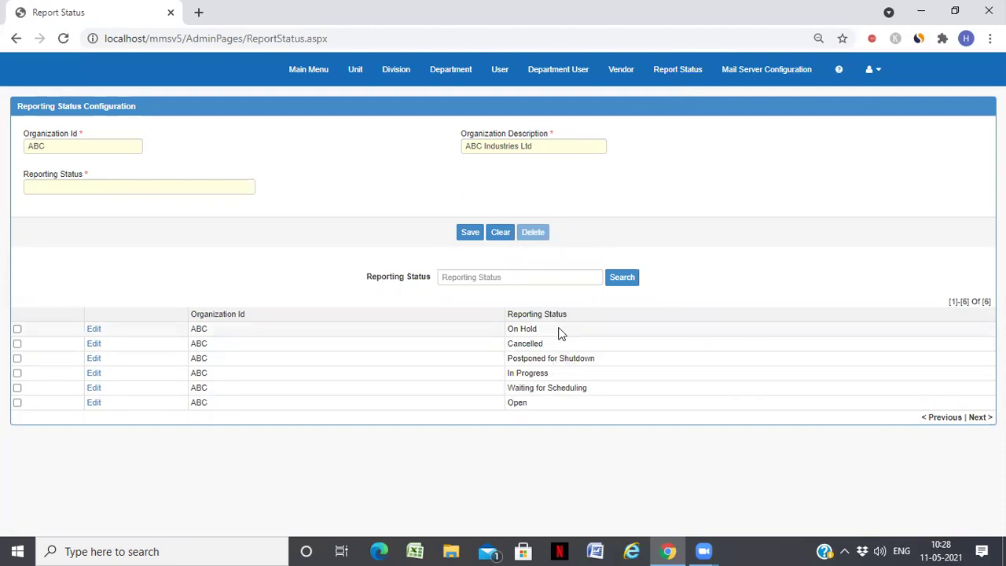
click(747, 69)
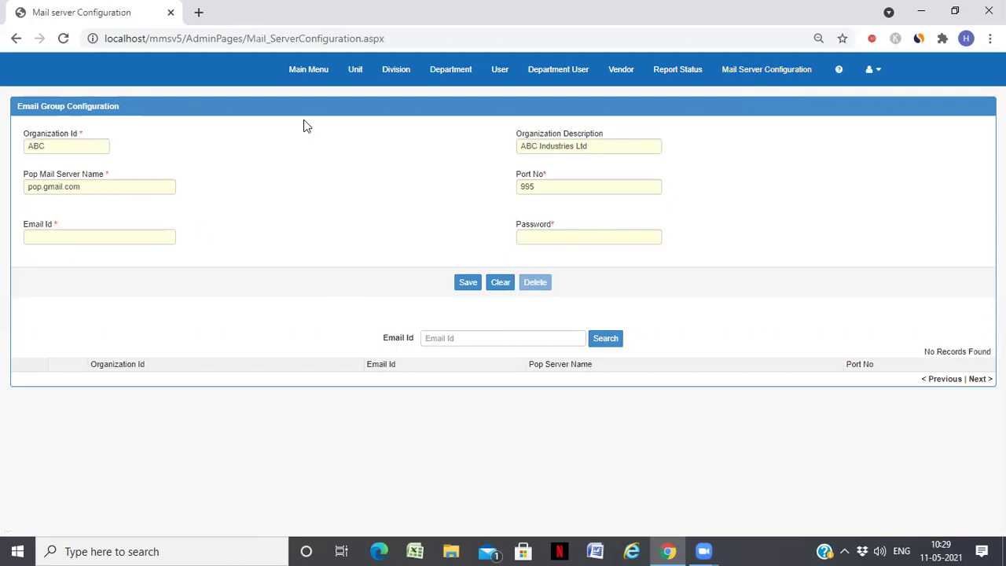
Go to Operation / Function Set Up and open the Plant 1 CDU Maint operation's details for editing.
click(308, 72)
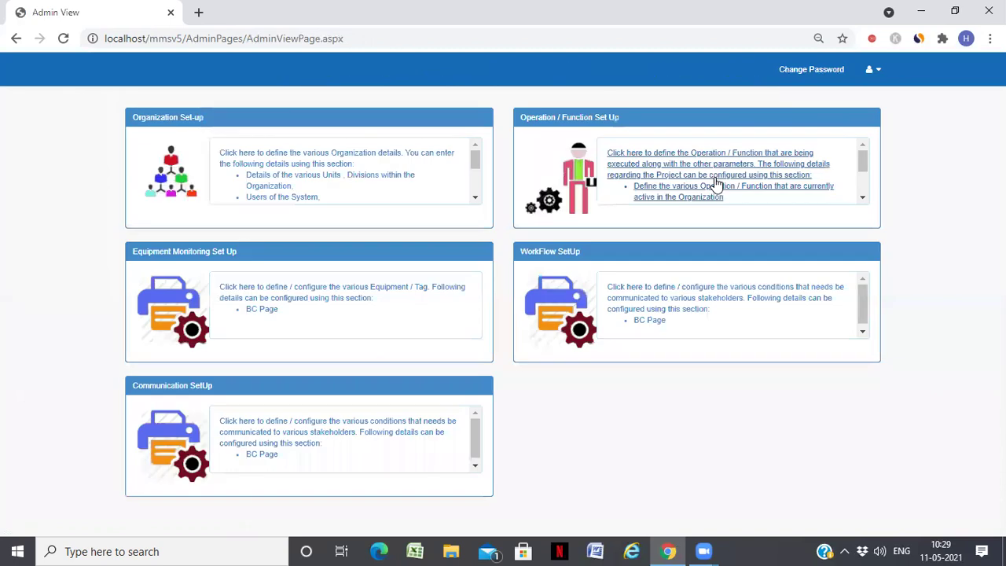
click(682, 170)
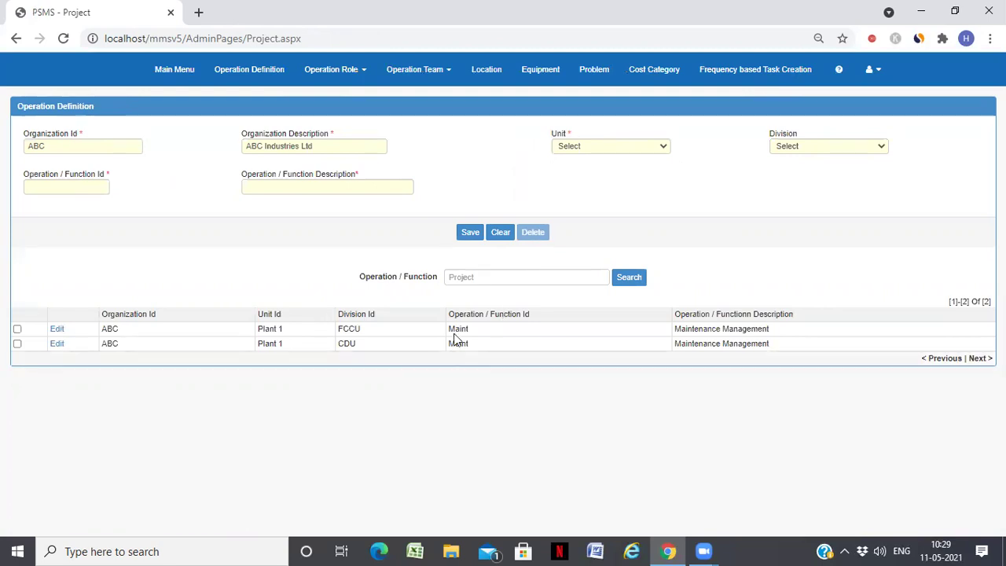
click(57, 344)
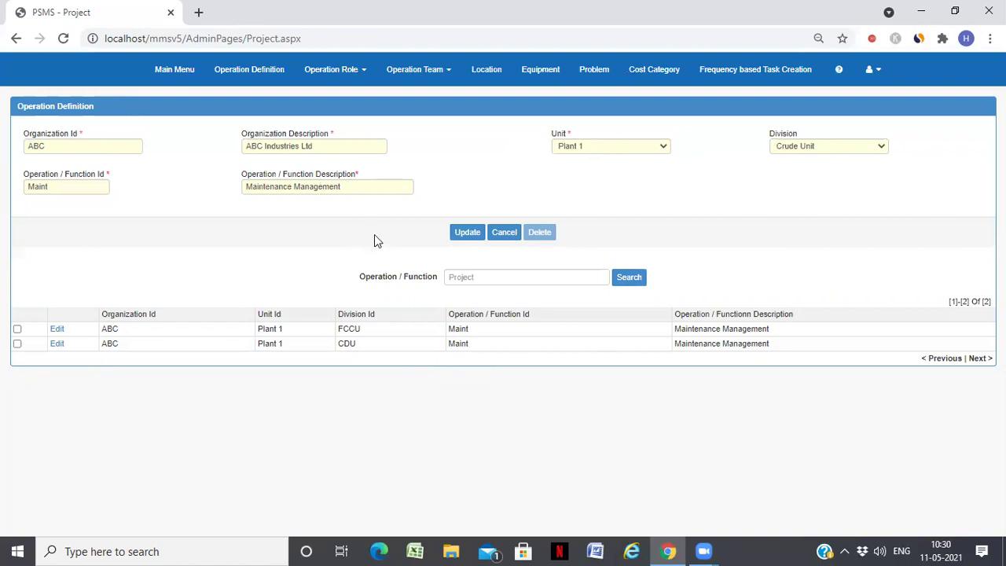
View the organization's role definitions.
click(334, 70)
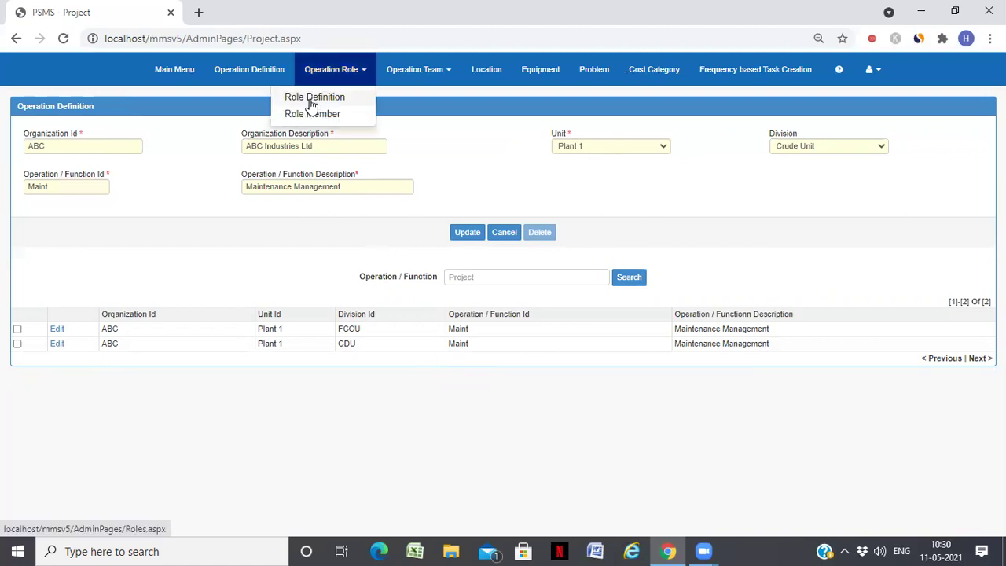
click(312, 99)
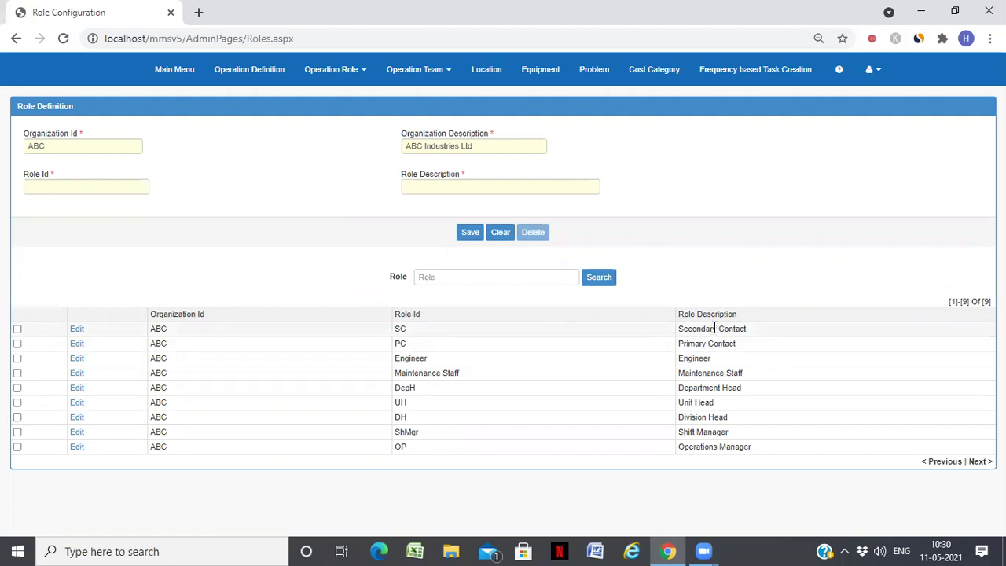
Open the Role Member configuration and select unit Plant 1 and division Crude Unit.
click(344, 79)
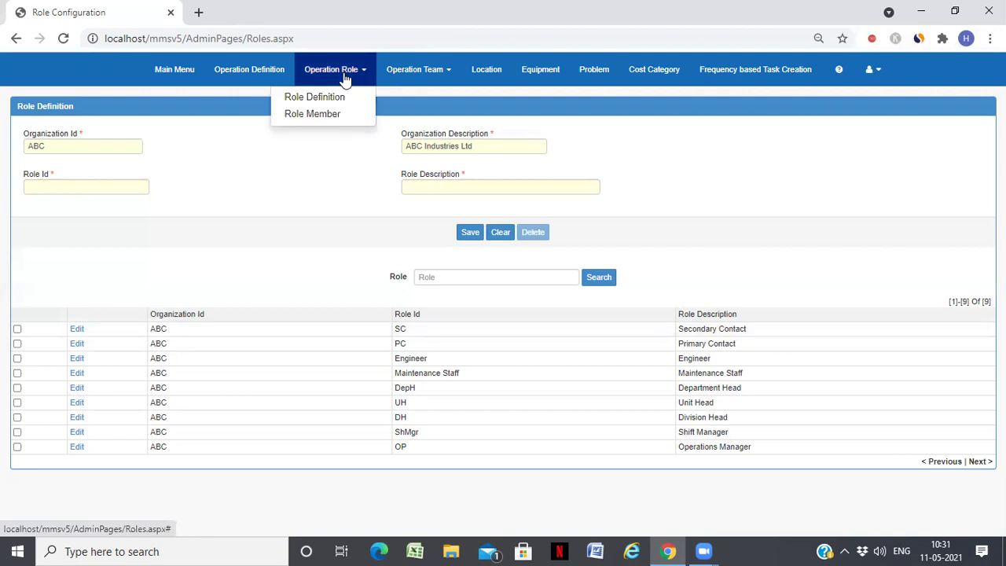
click(324, 114)
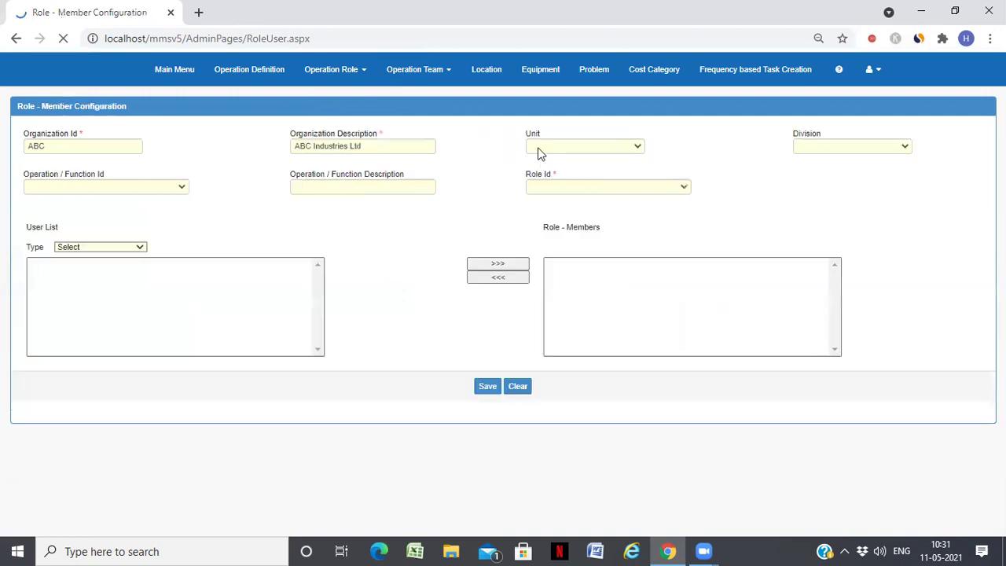
click(549, 148)
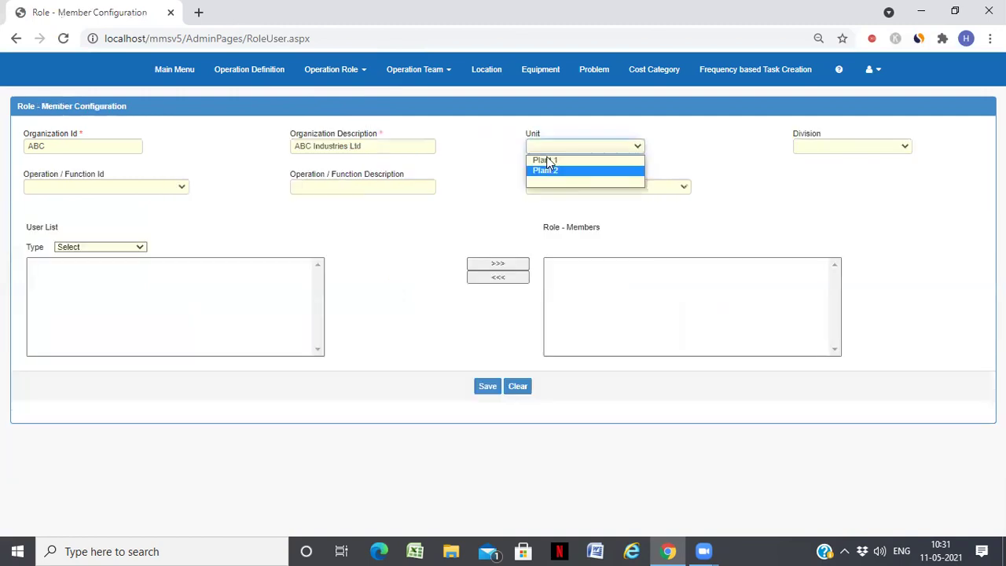
key(Return)
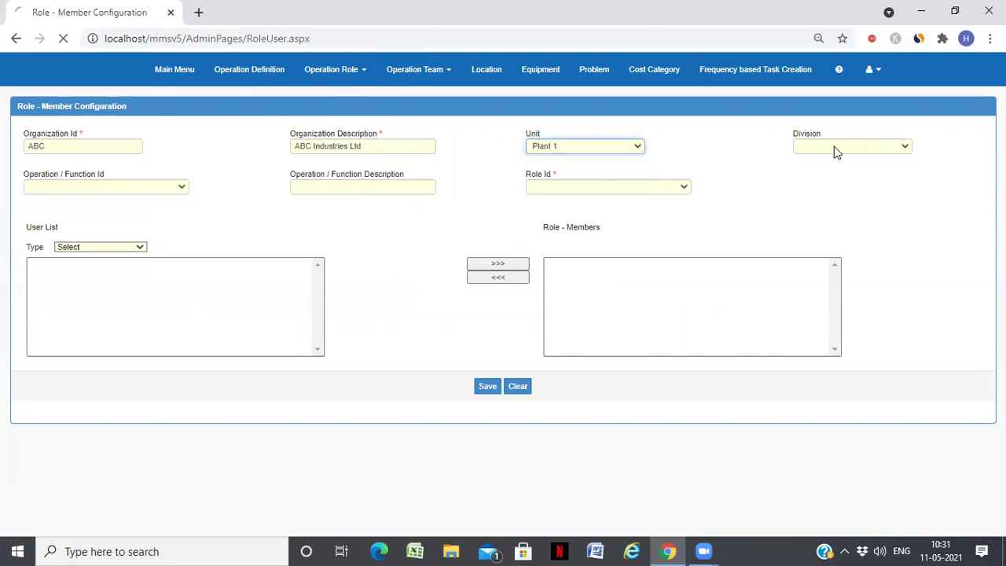
click(834, 146)
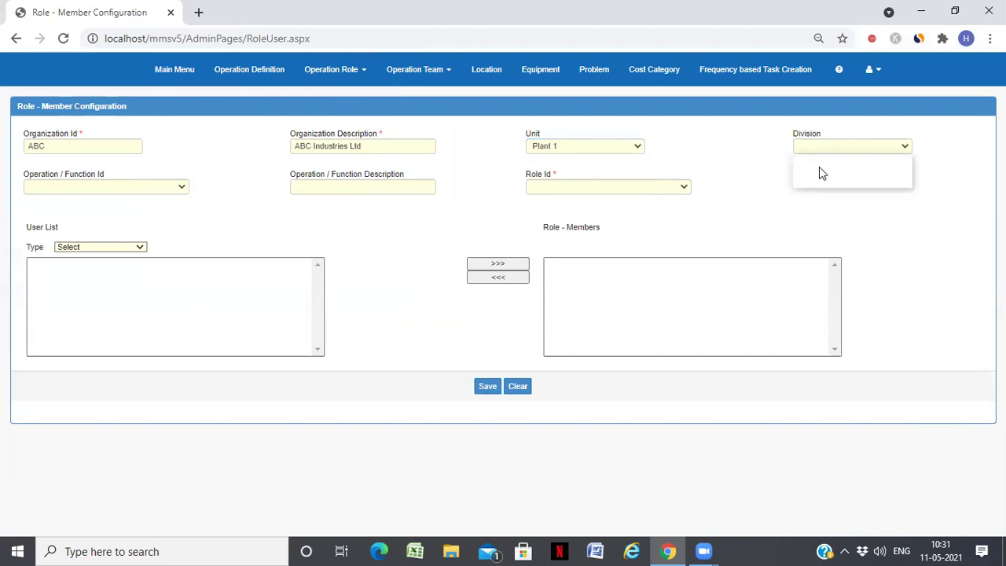
click(817, 159)
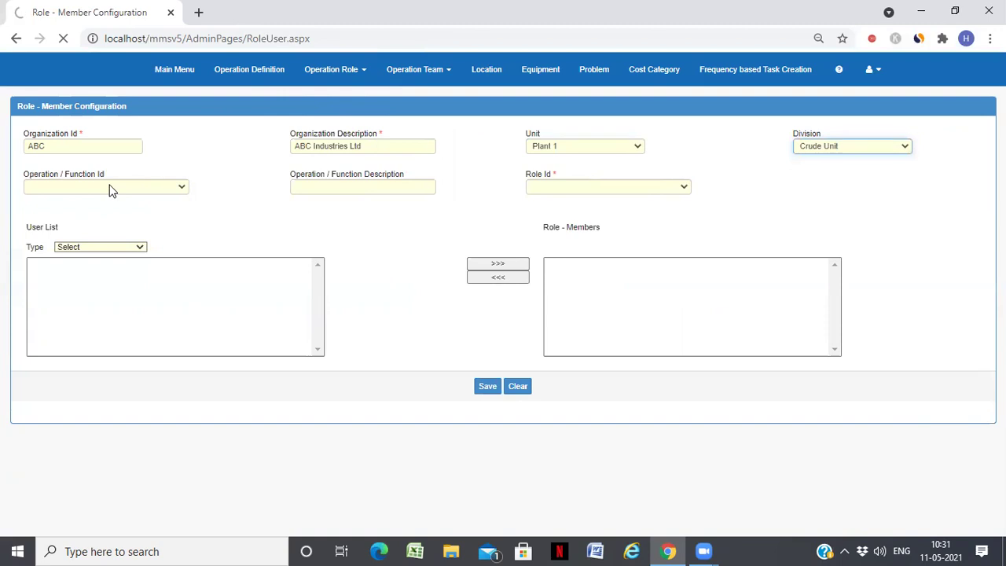
Set the operation to Maint and the role to Operations Manager to list that role's members.
click(110, 188)
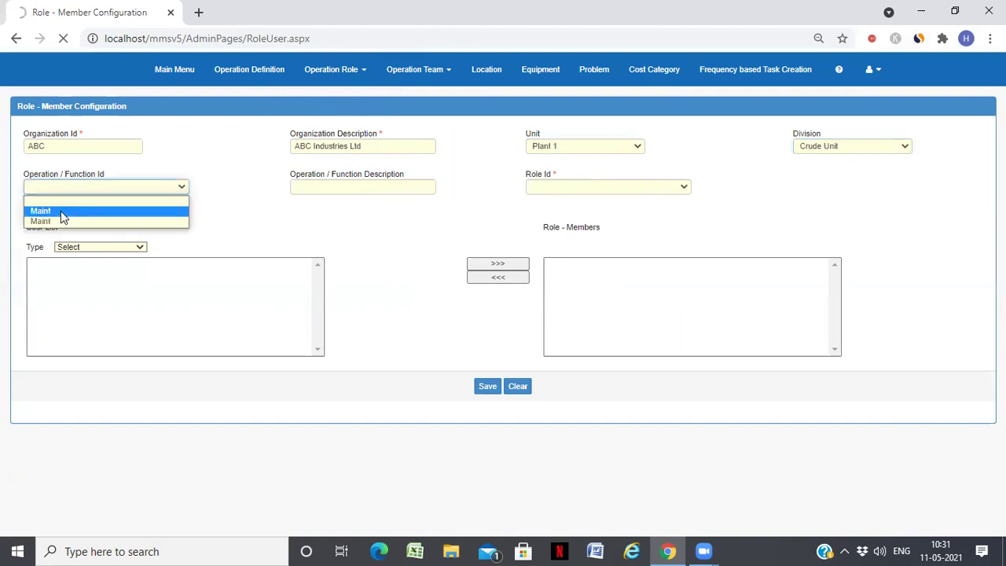
click(61, 211)
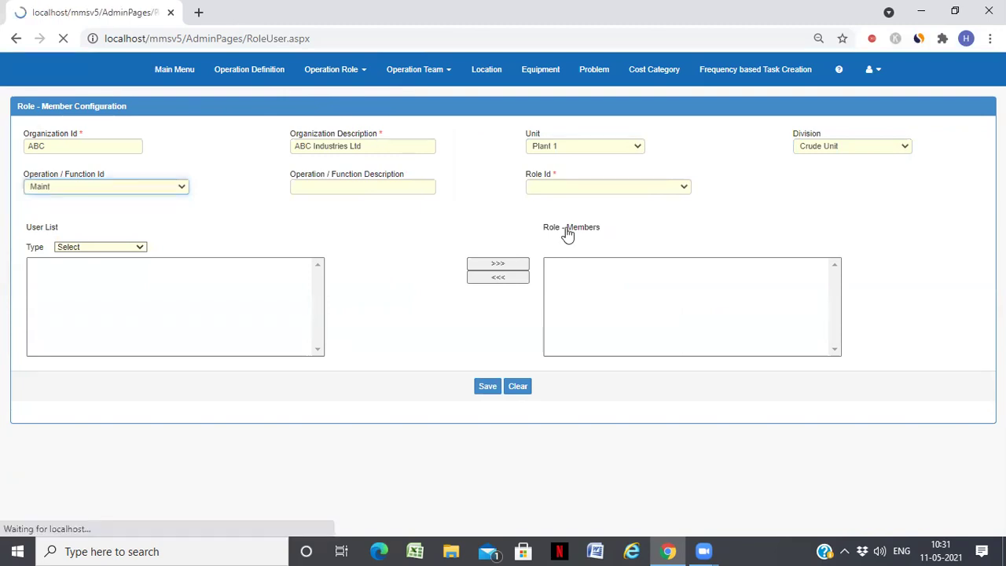
click(88, 186)
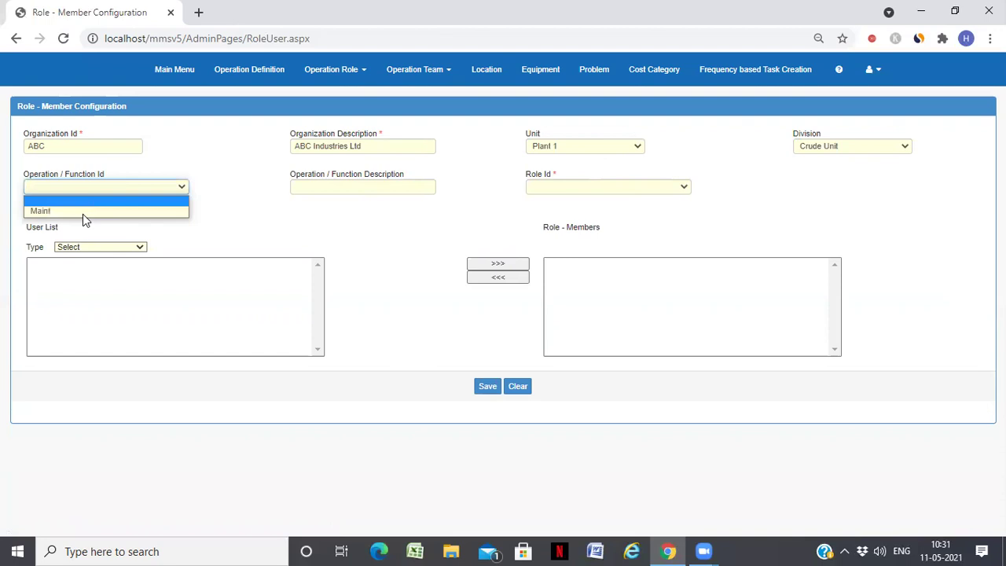
click(83, 210)
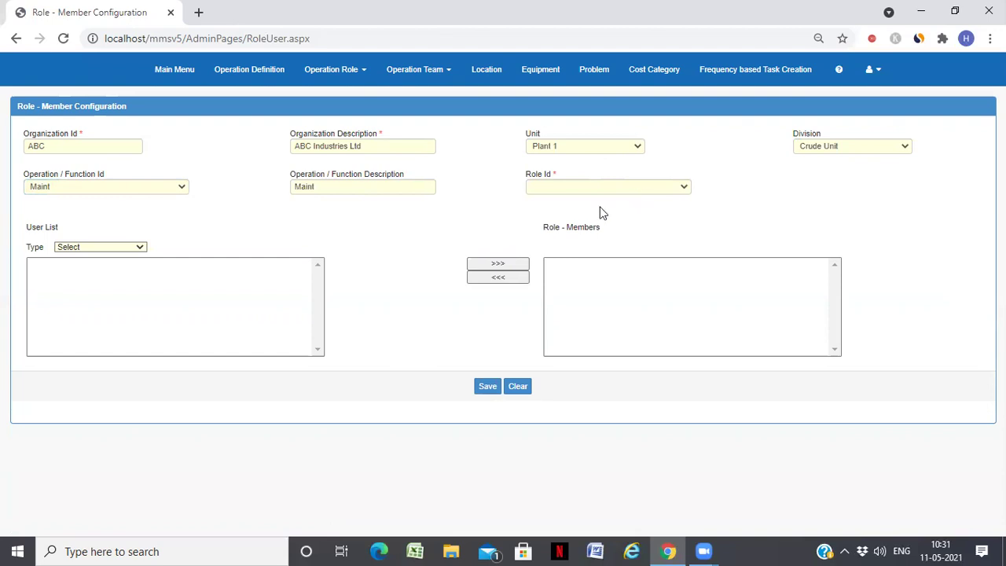
click(601, 188)
click(596, 210)
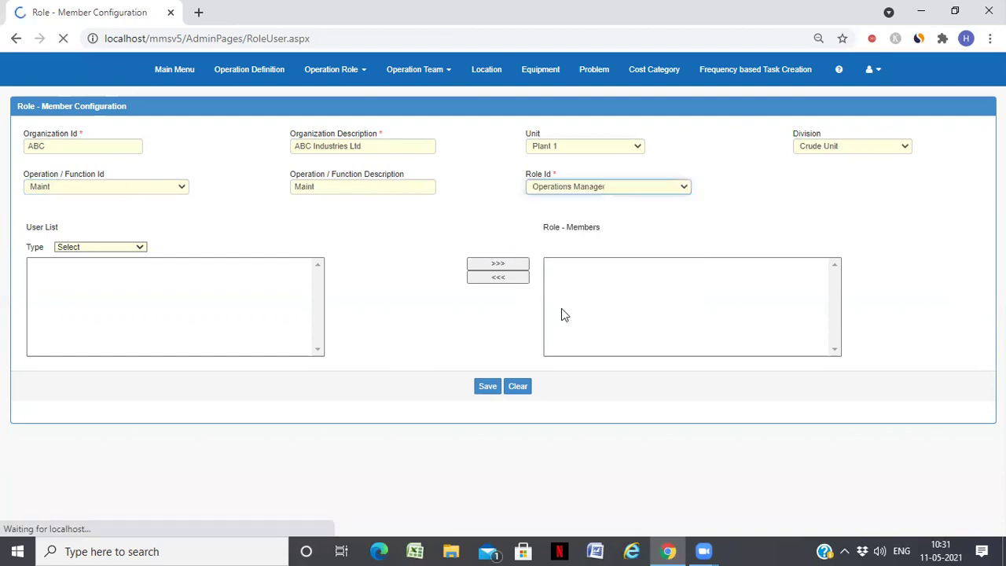
Check the Operation Team options and view the Location configuration.
click(431, 74)
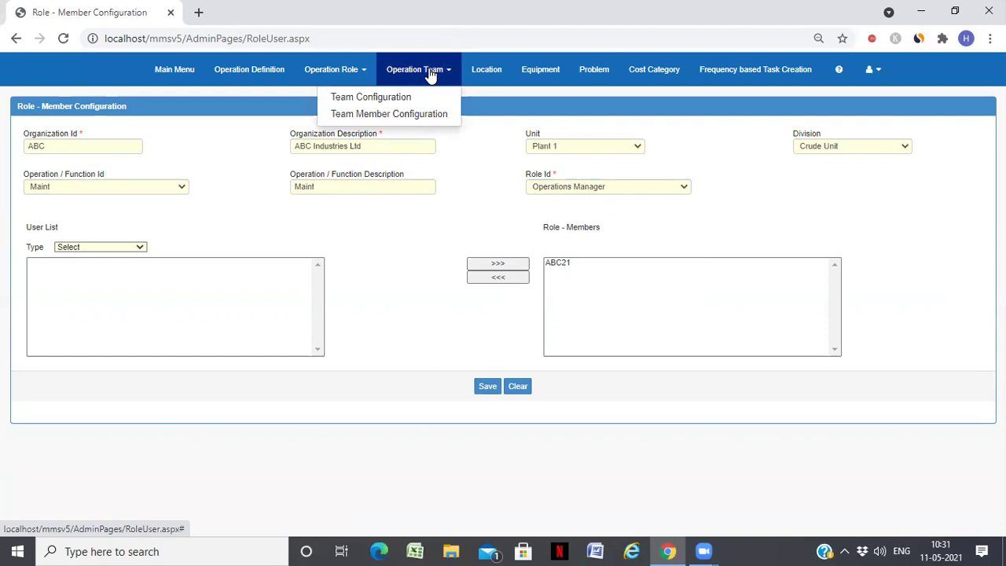
click(496, 74)
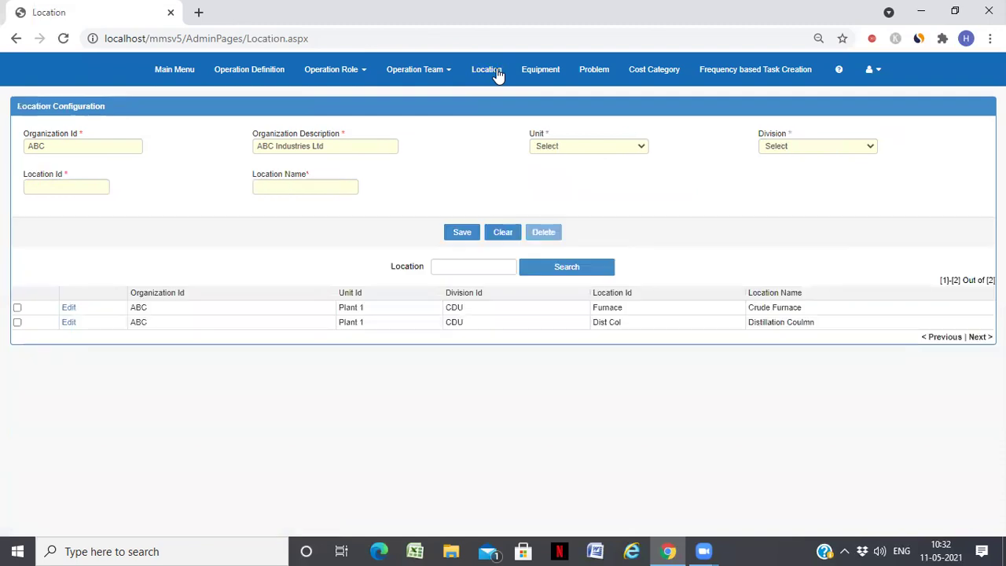
Open the Crude Oil Flow to Furnace record (F10101) for editing in the Equipment configuration.
click(542, 69)
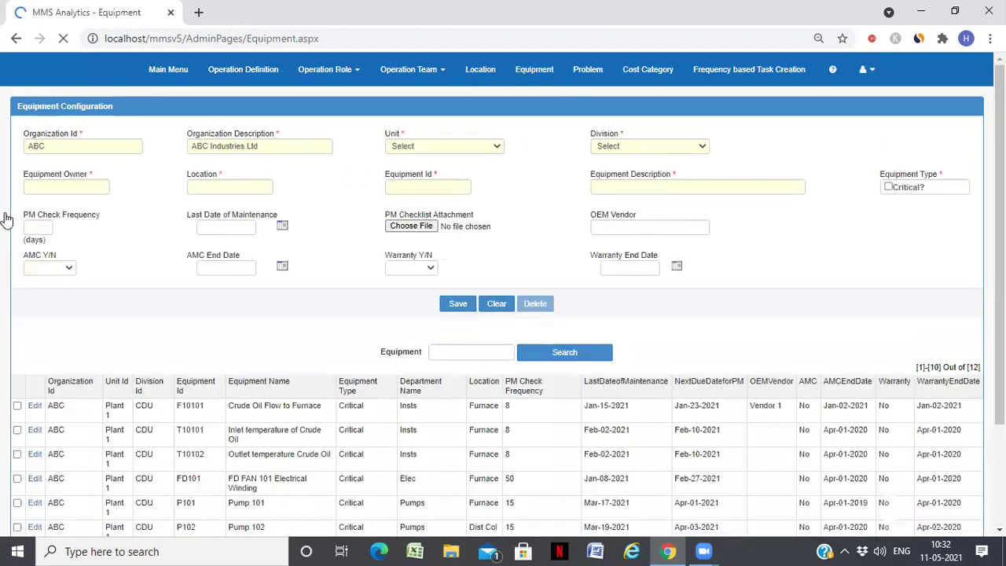
click(439, 150)
click(36, 409)
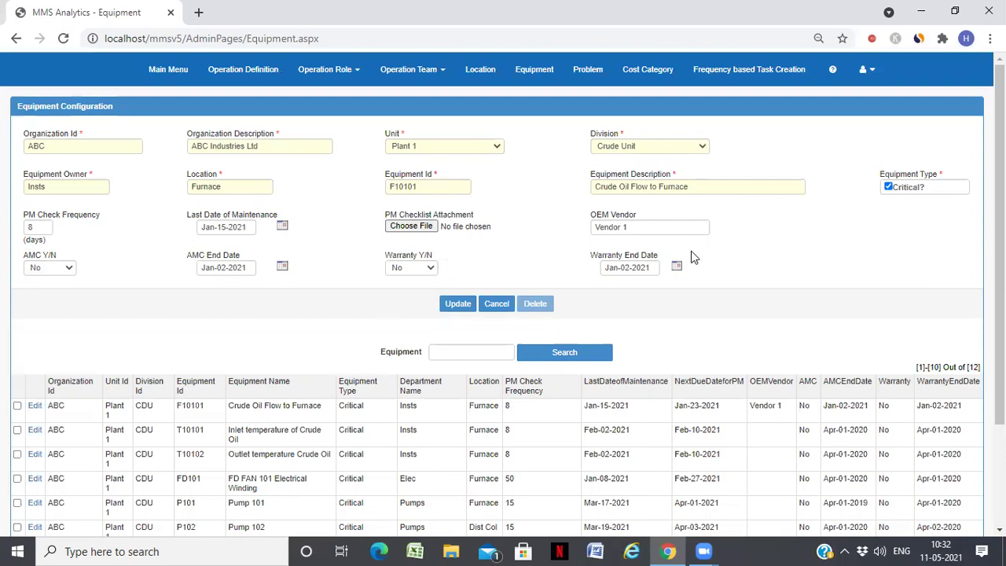
Cancel editing the F10101 record, and open the Cording and Simplex 1 equipment records to view their details.
click(496, 304)
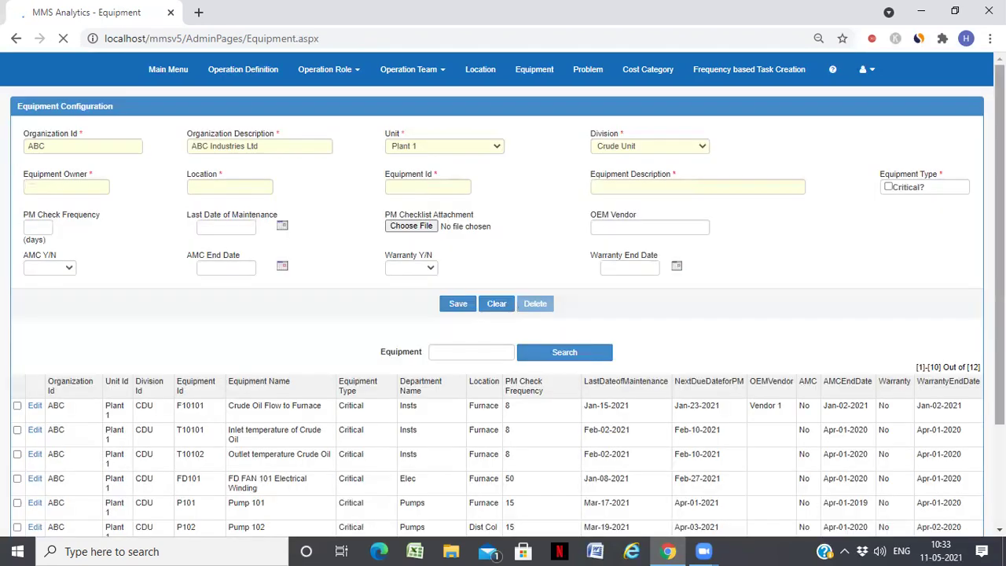
scroll(503, 314, down, 3)
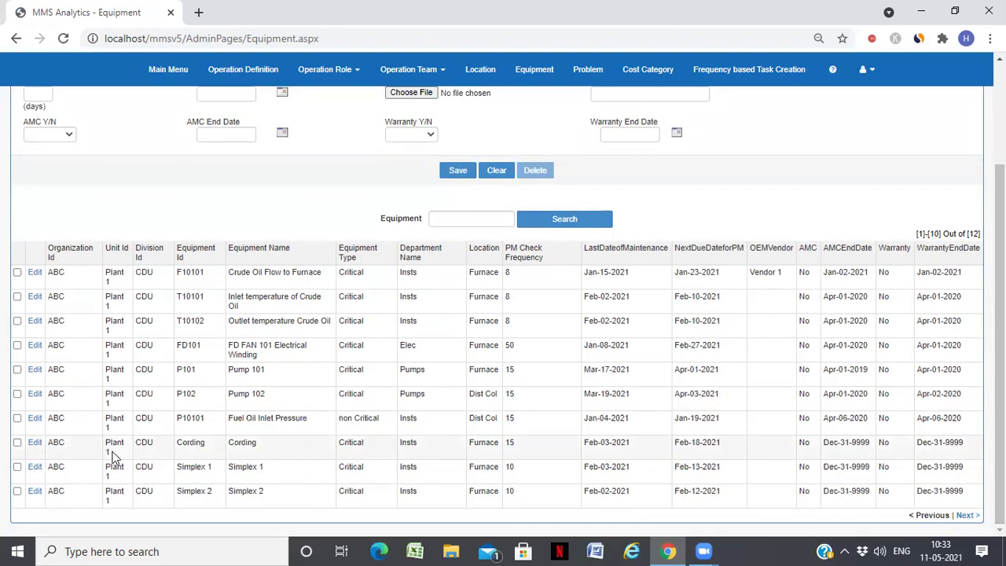
click(33, 445)
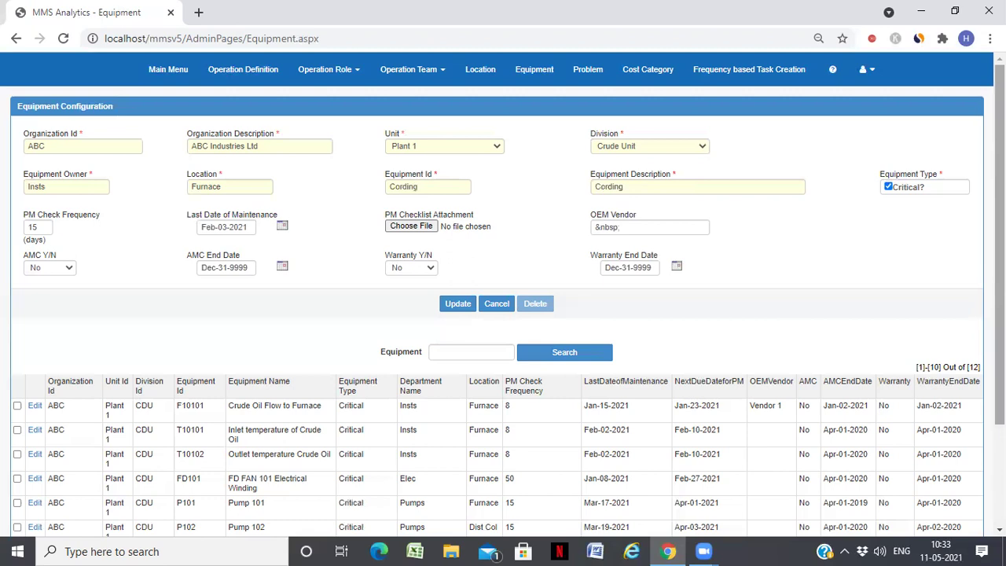
scroll(15, 487, down, 2)
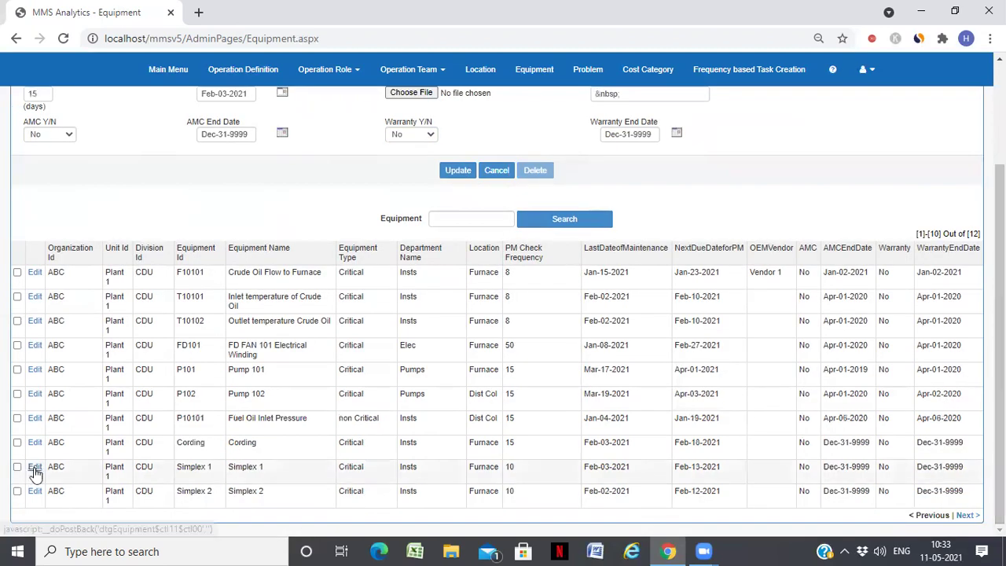
click(35, 466)
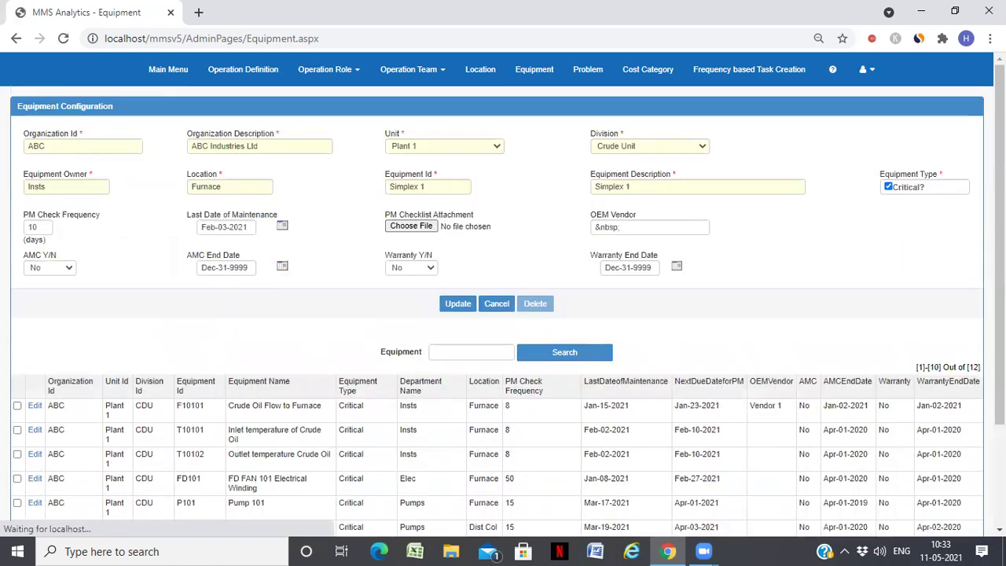
Go to the next page of the equipment list and open the LD2 Drawing record (LD2DRG).
scroll(920, 476, down, 2)
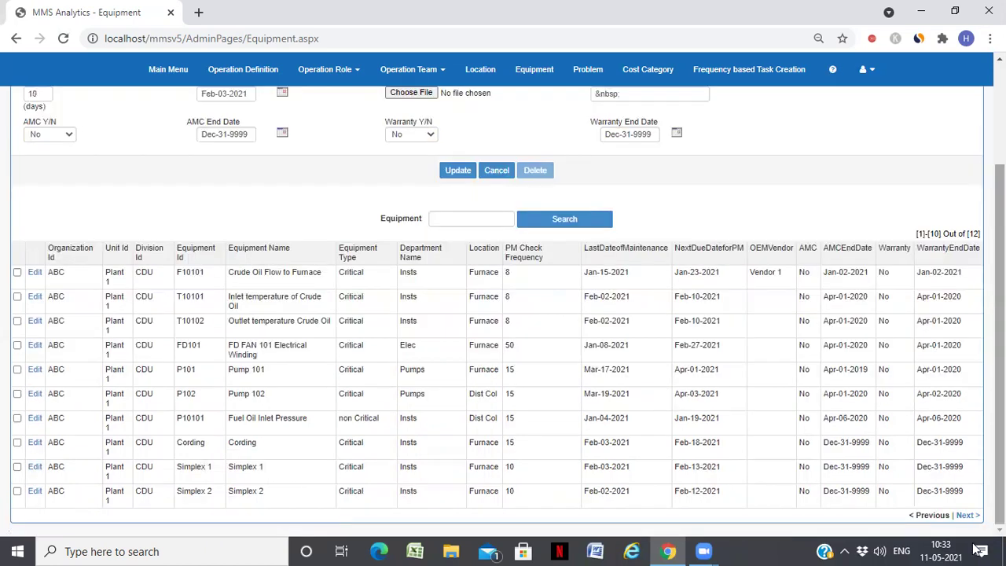
click(967, 515)
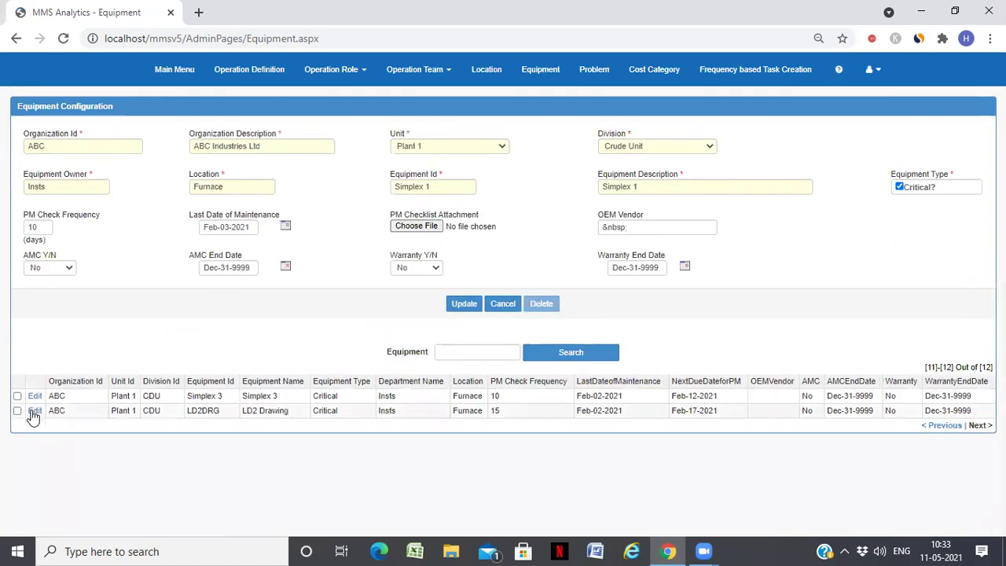
click(33, 412)
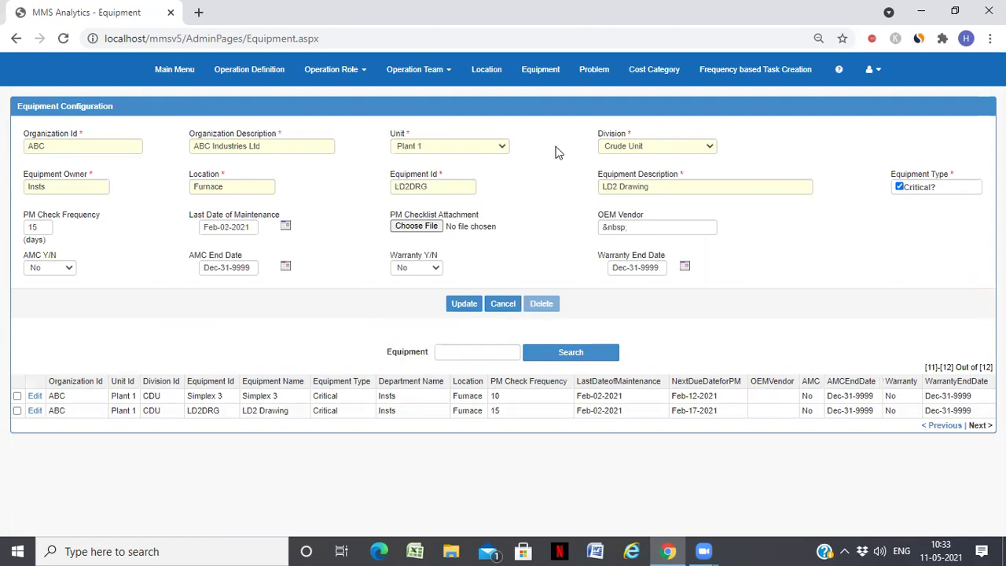
View the Problem, Cost Category and Frequency based Task Creation configurations.
click(593, 70)
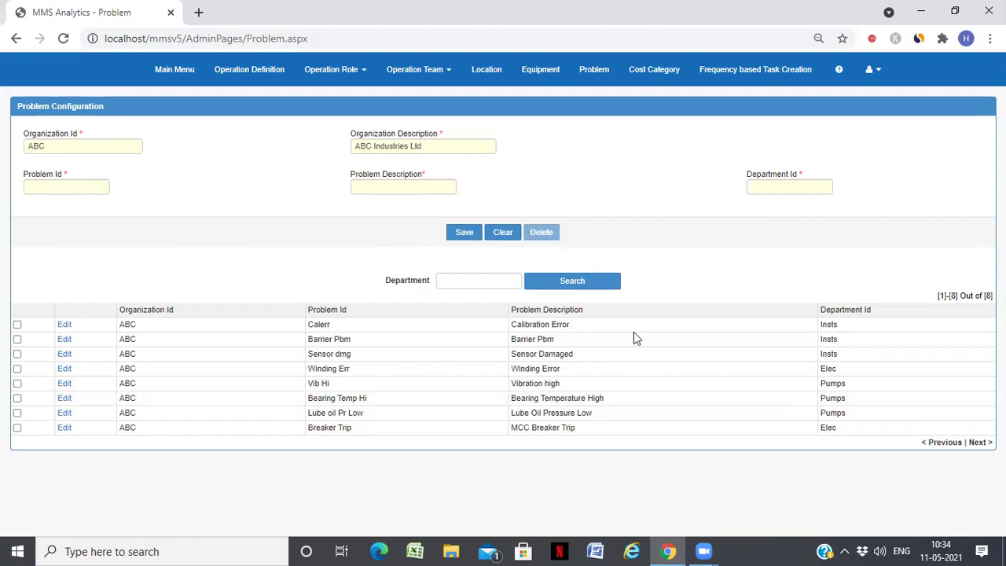
click(658, 70)
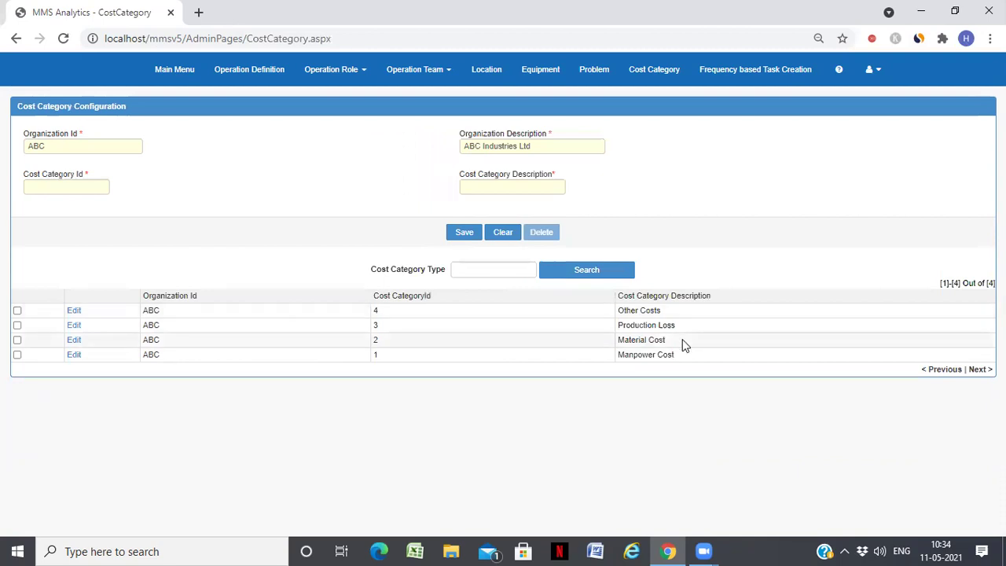
click(751, 69)
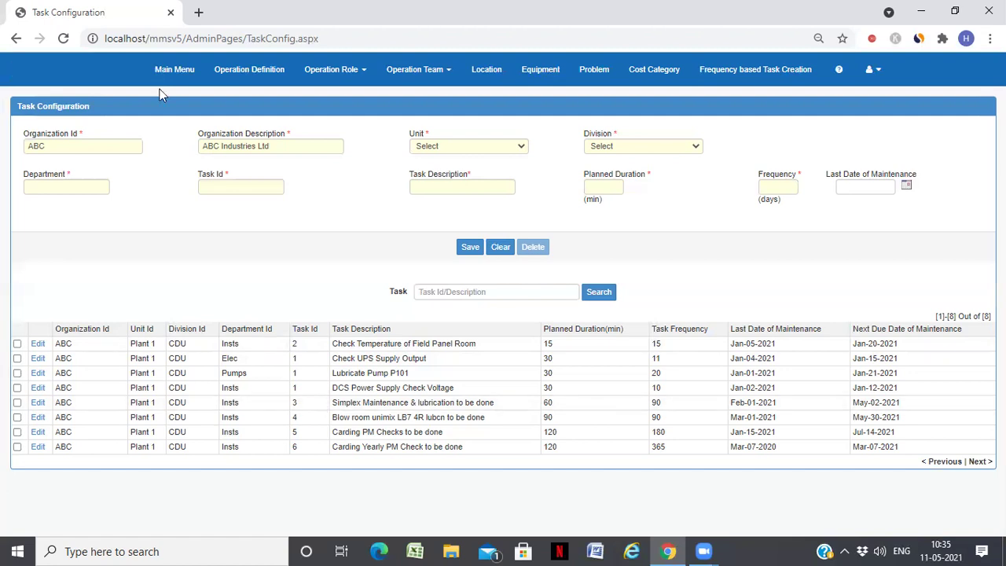
Return to the admin main menu and open the Event Definition page in the WorkFlow SetUp.
click(168, 70)
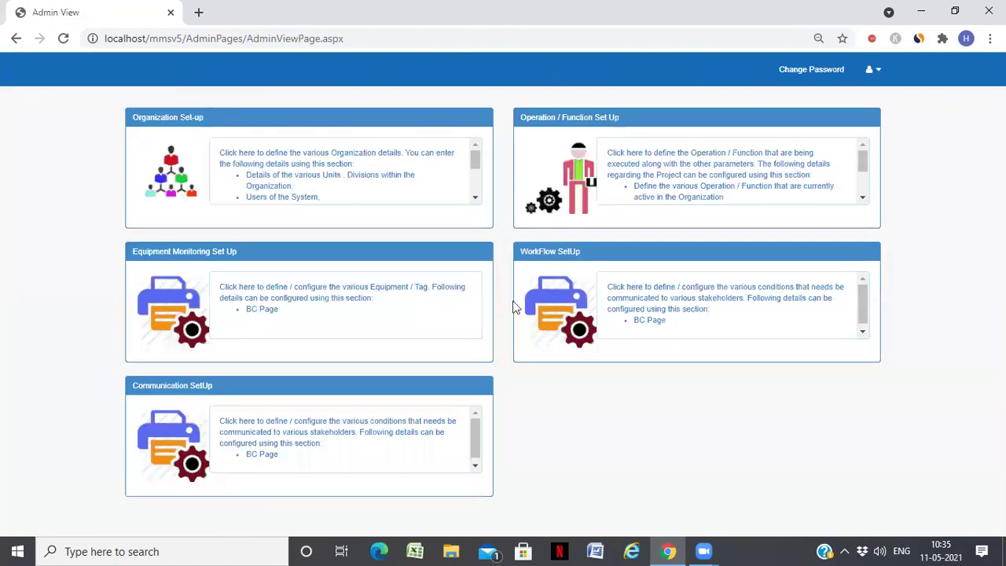
click(635, 303)
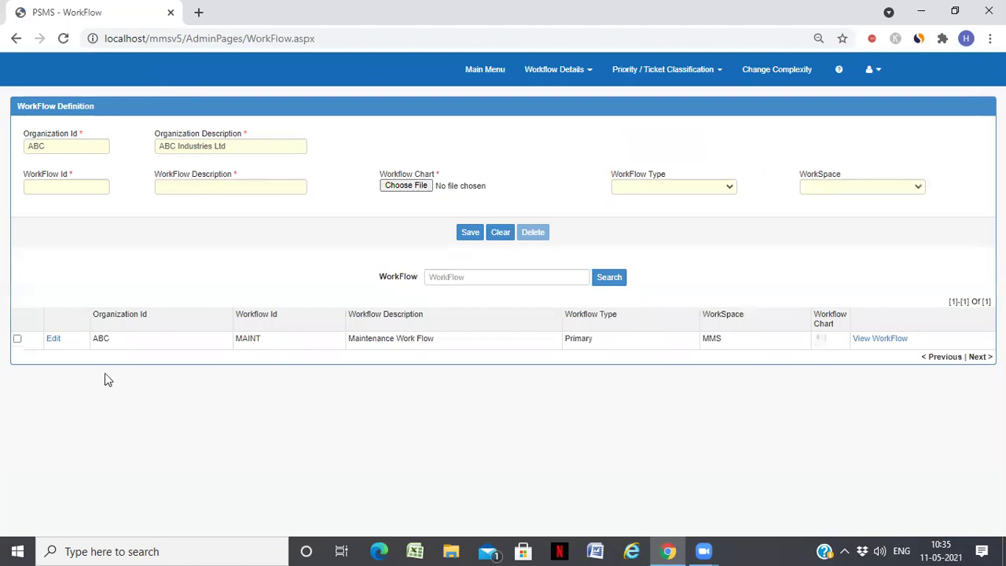
click(556, 73)
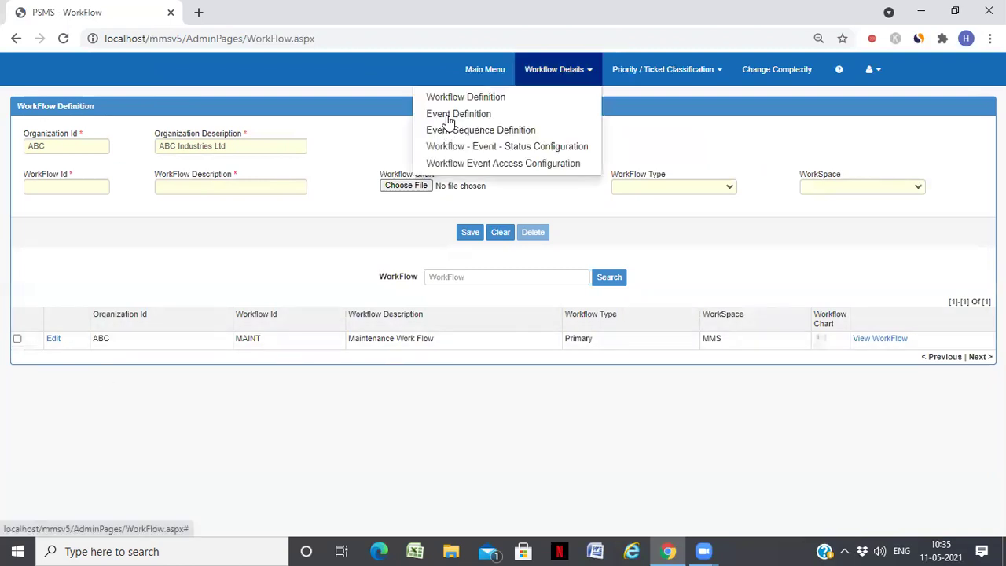
click(449, 116)
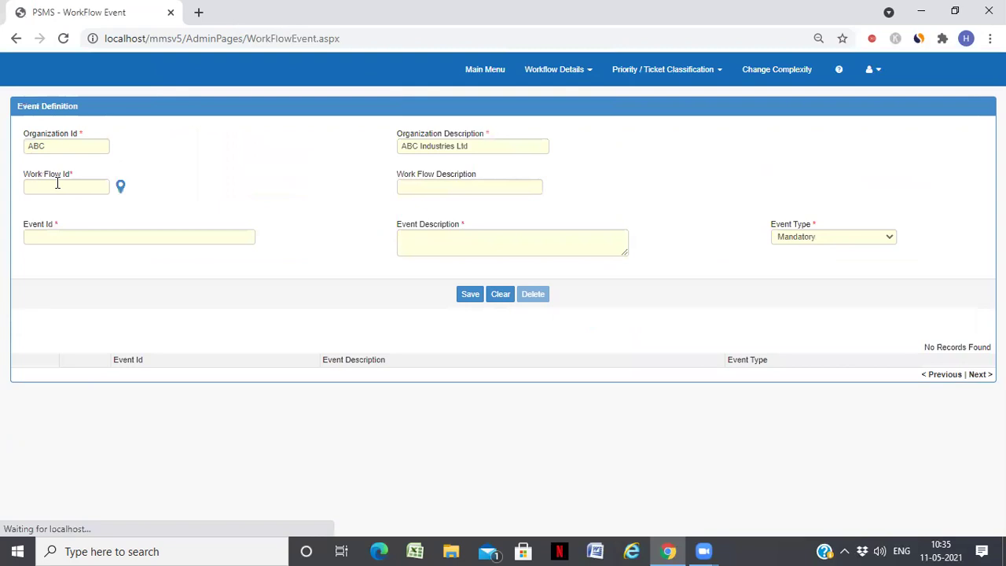
Load the events of workflow MAINT and view its workflow chart in a maximized window.
click(57, 183)
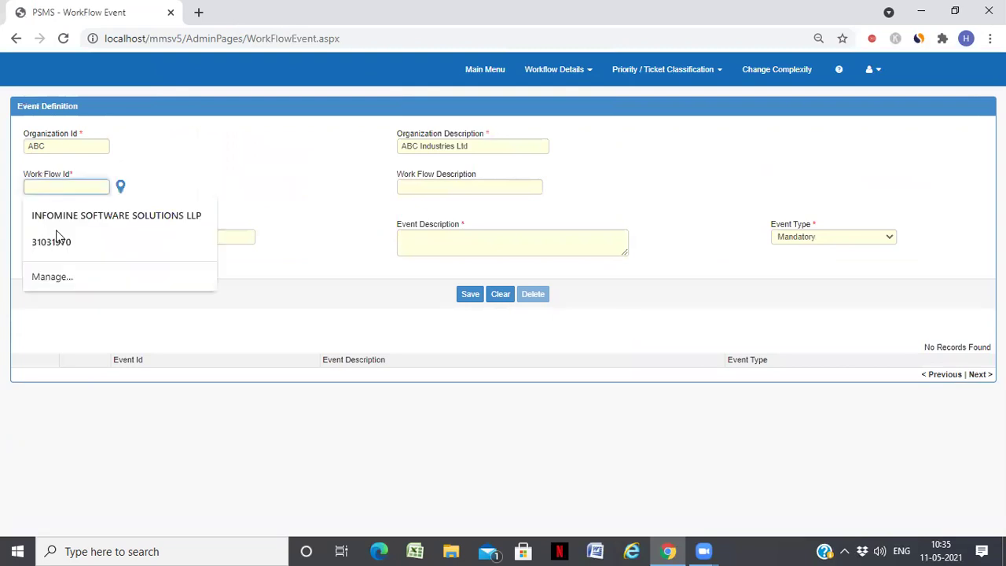
text(m)
click(48, 217)
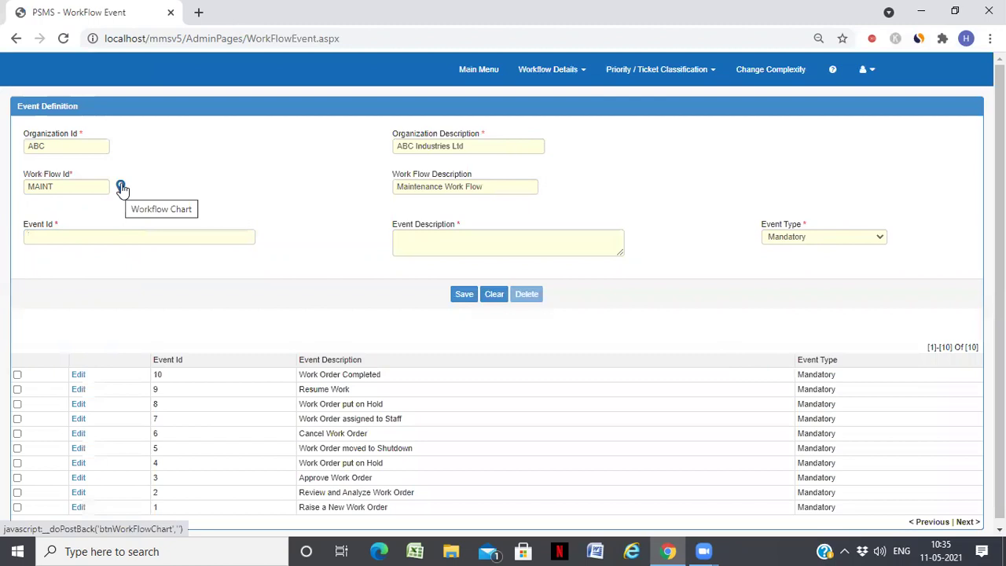
click(121, 188)
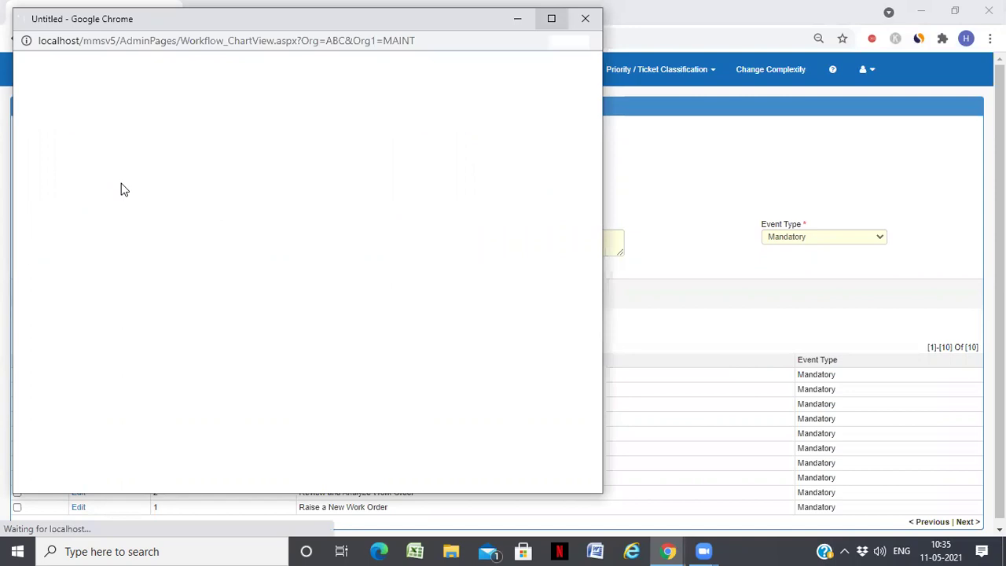
click(551, 18)
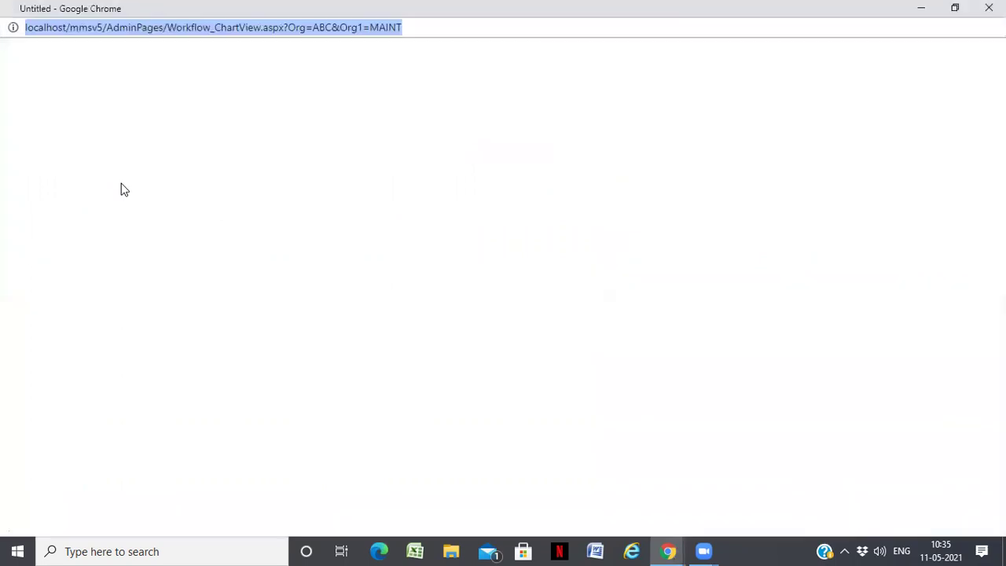
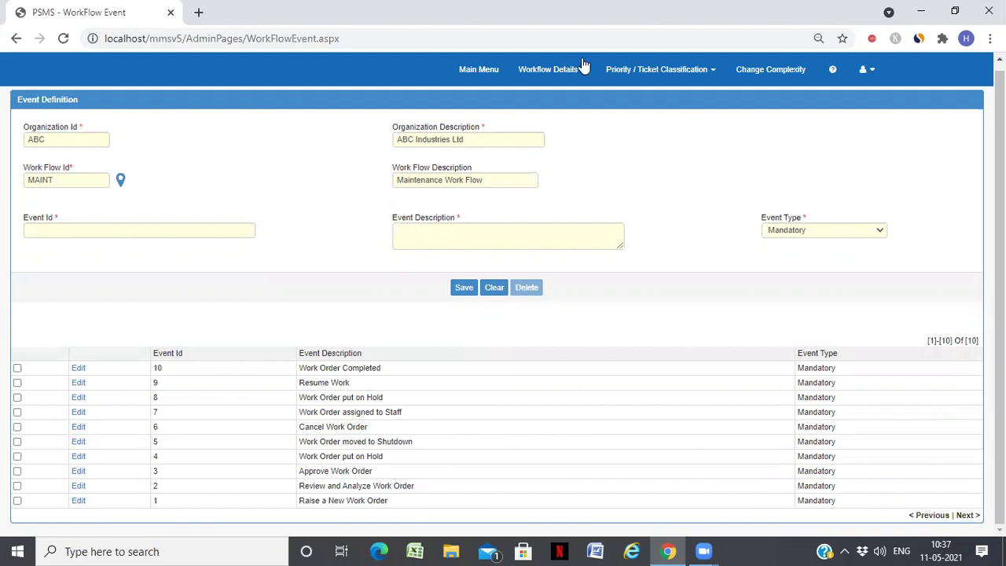
Open the Event Sequence Definition and select workflow MAINT to review its event sequence.
click(574, 72)
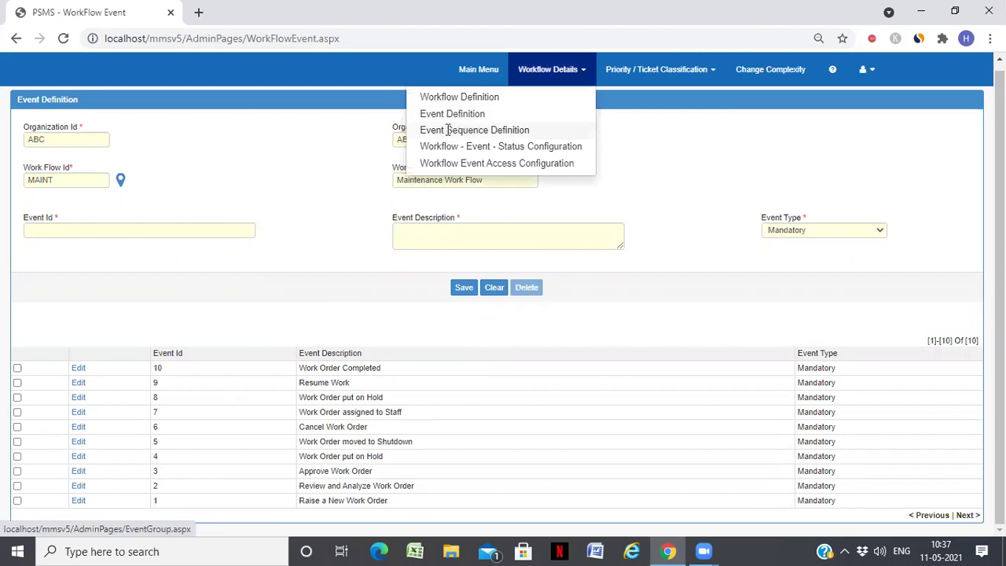
click(447, 129)
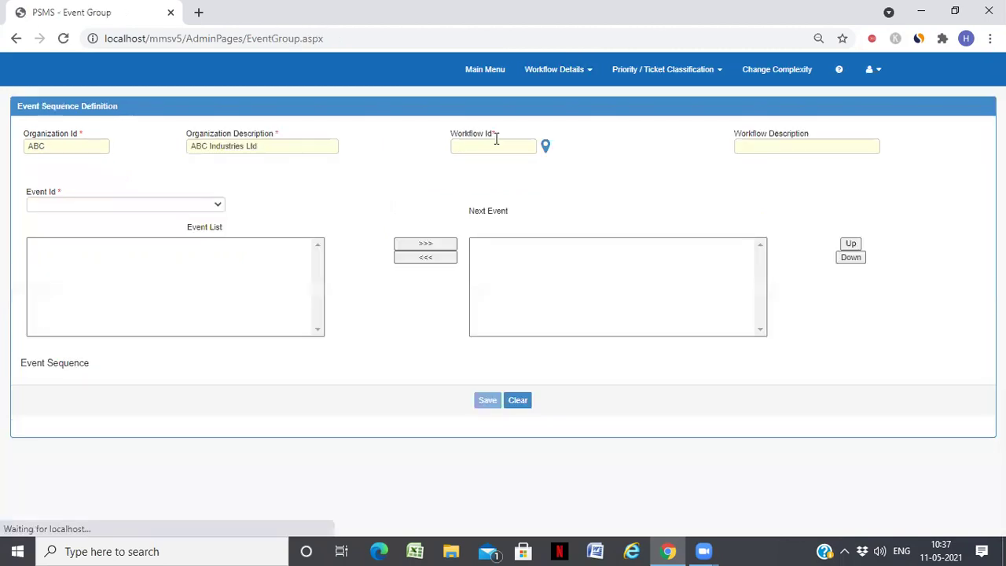
click(494, 142)
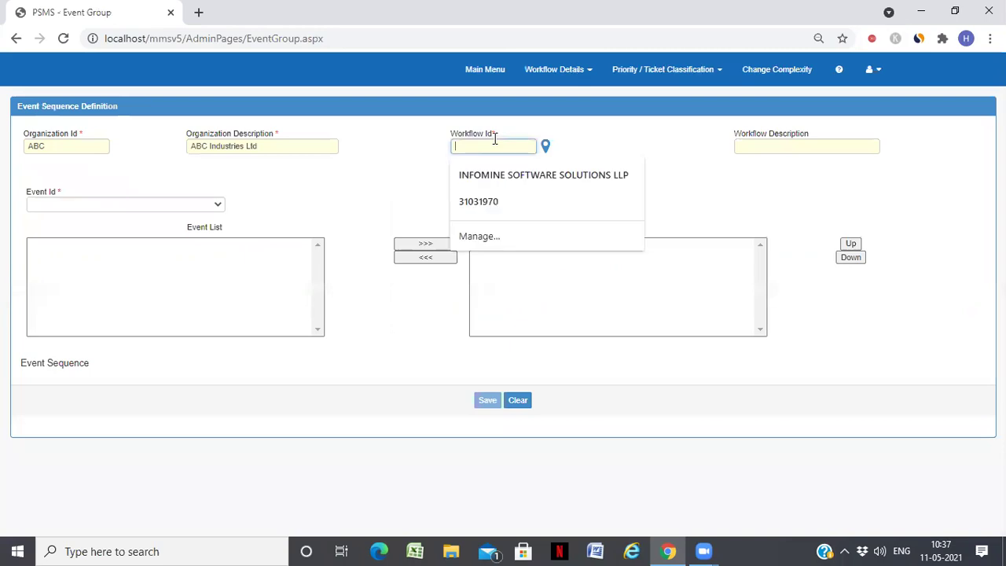
text(m)
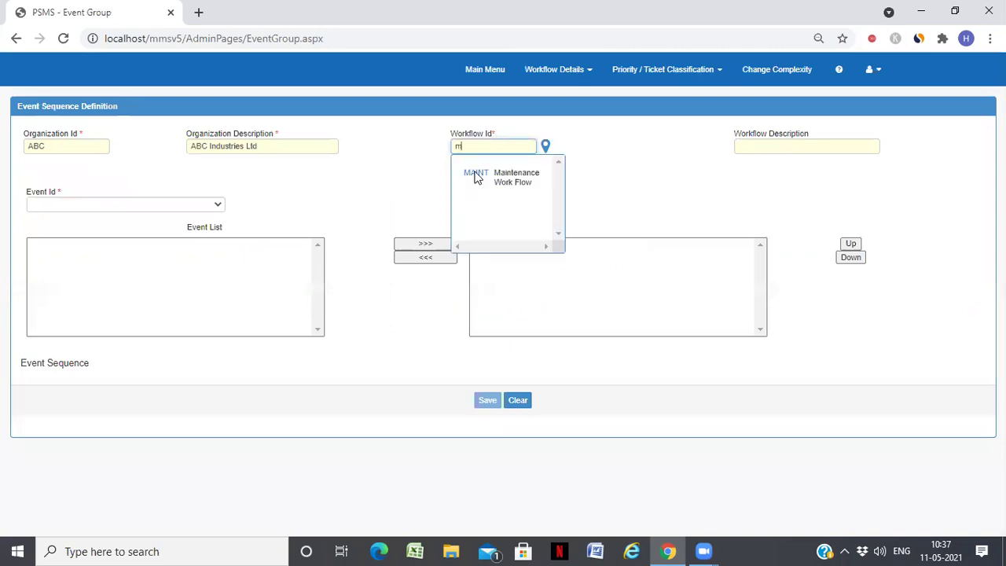
click(475, 177)
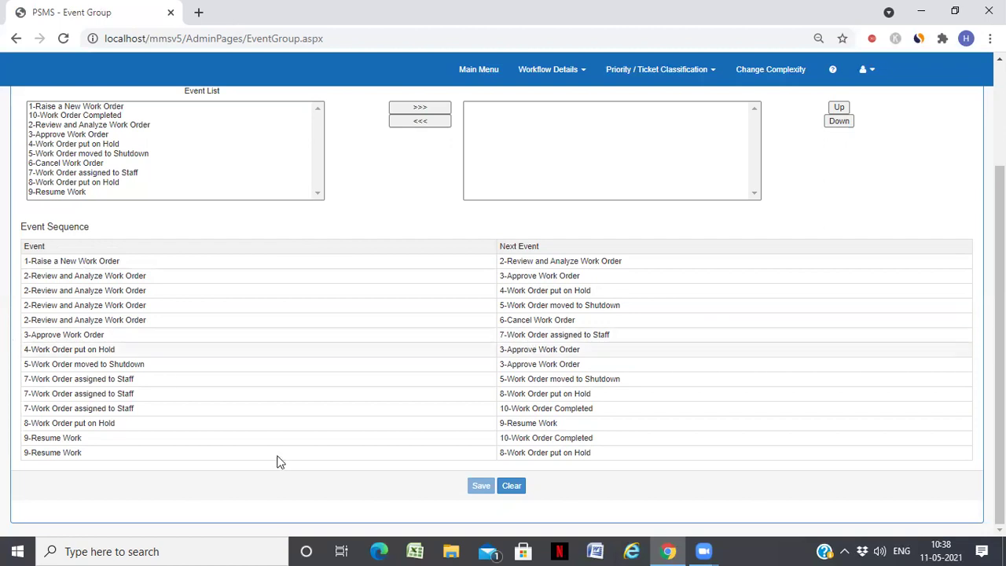
Open the Workflow - Event - Status Configuration for workflow MAINT and check the Reporting Status options of Review and Analyze Work Order, keeping Open.
click(564, 71)
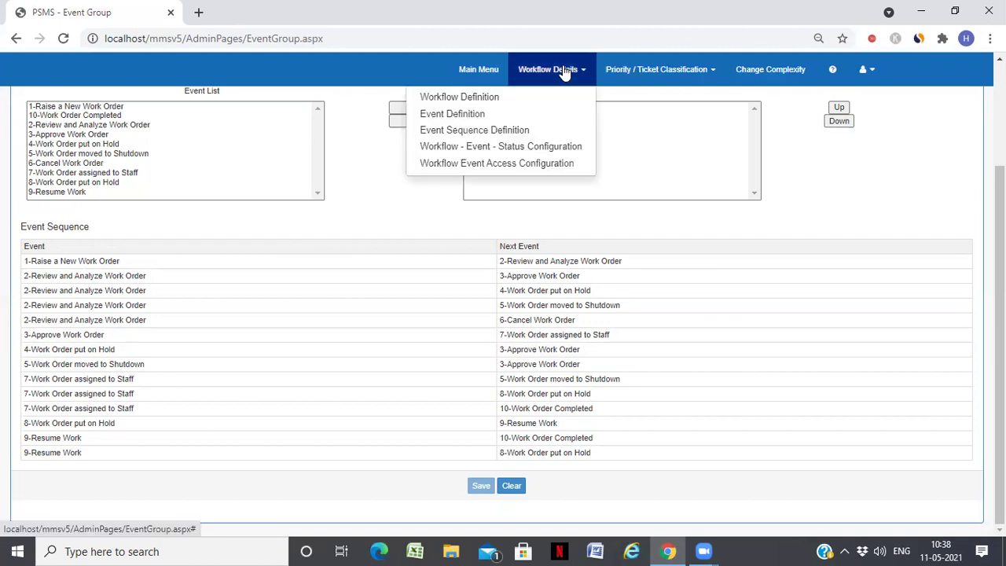
click(497, 151)
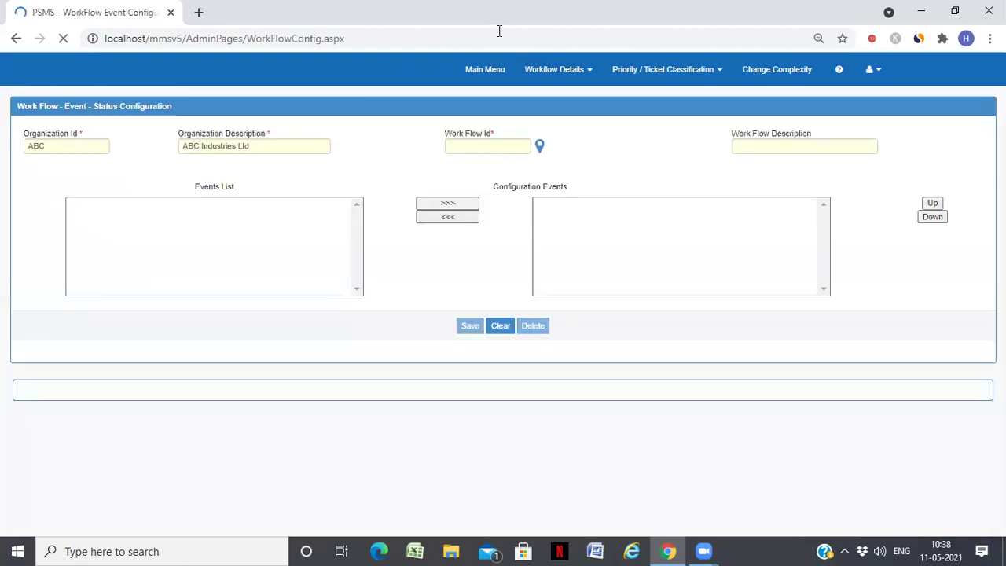
click(480, 145)
text(m)
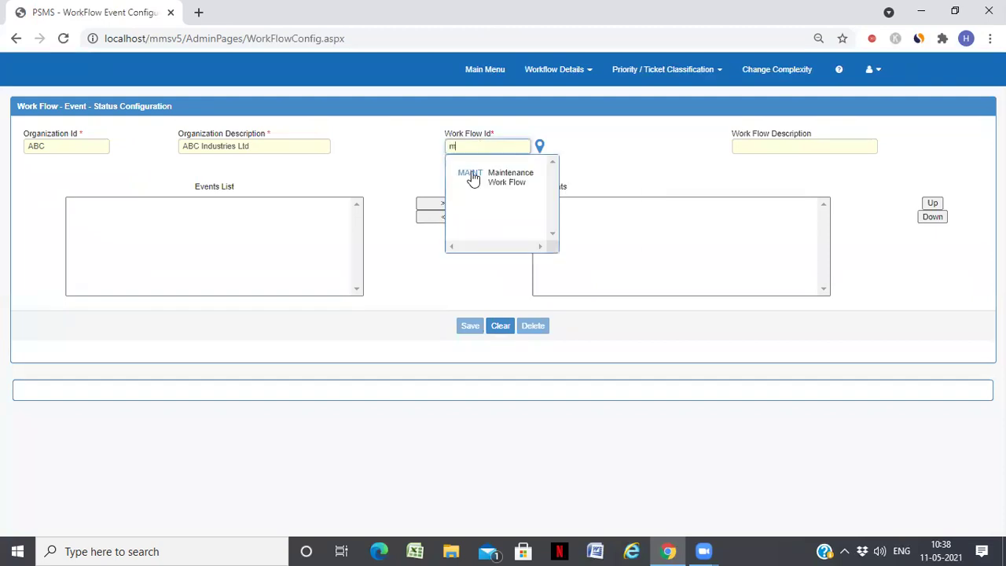
click(472, 175)
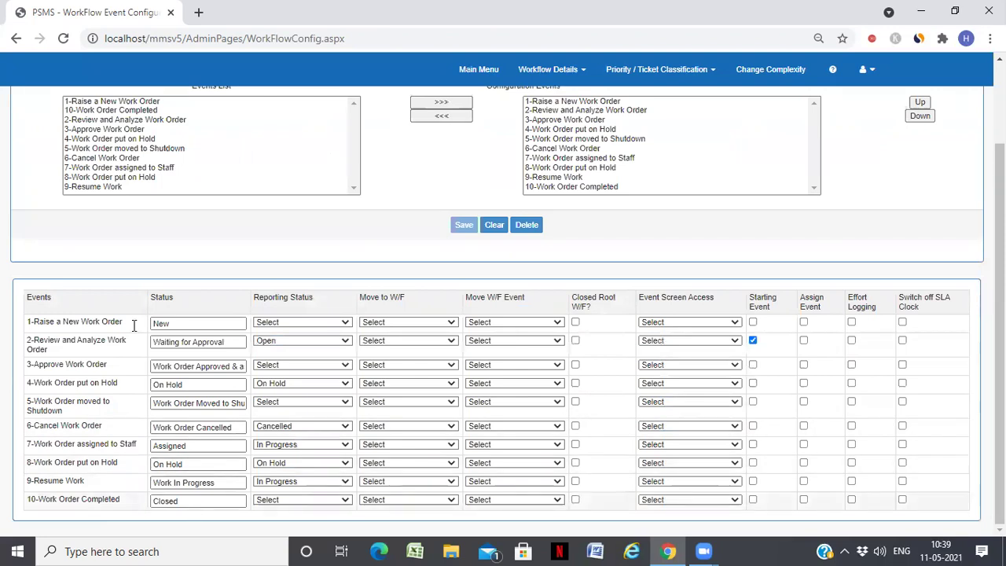
click(299, 346)
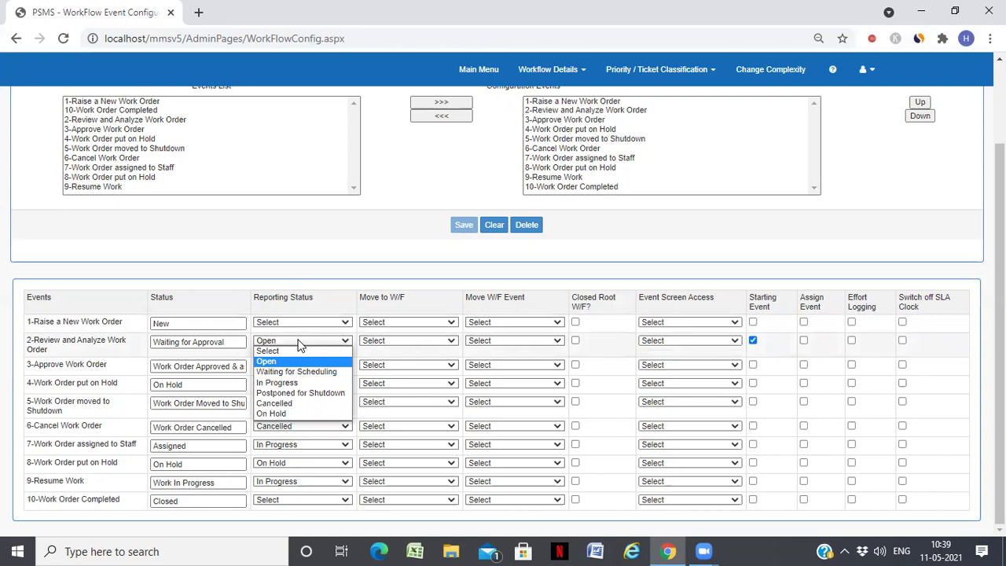
click(330, 360)
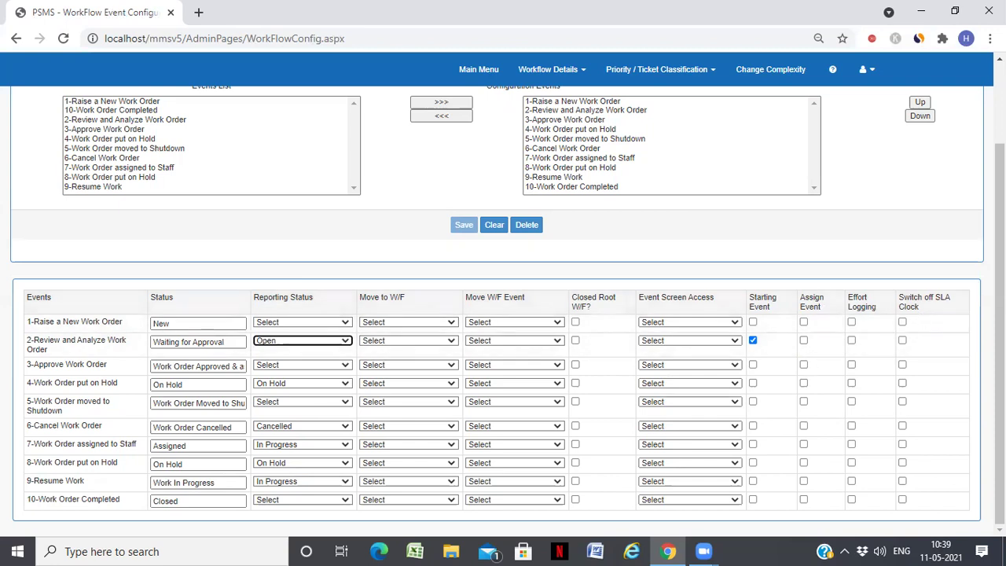
Open the Workflow Event Access Configuration and select workflow MAINT to load its events.
scroll(574, 79, up, 2)
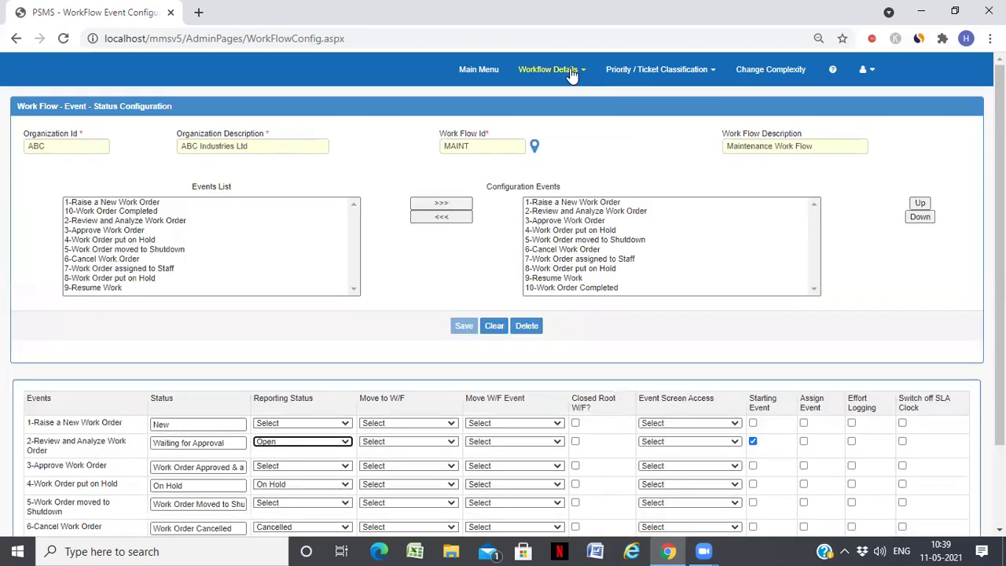
click(552, 69)
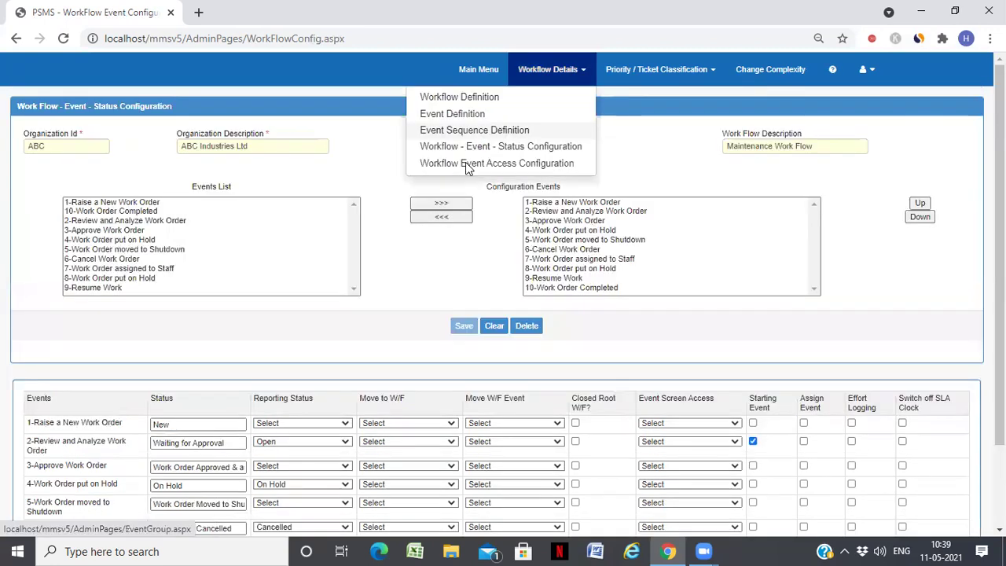
click(467, 164)
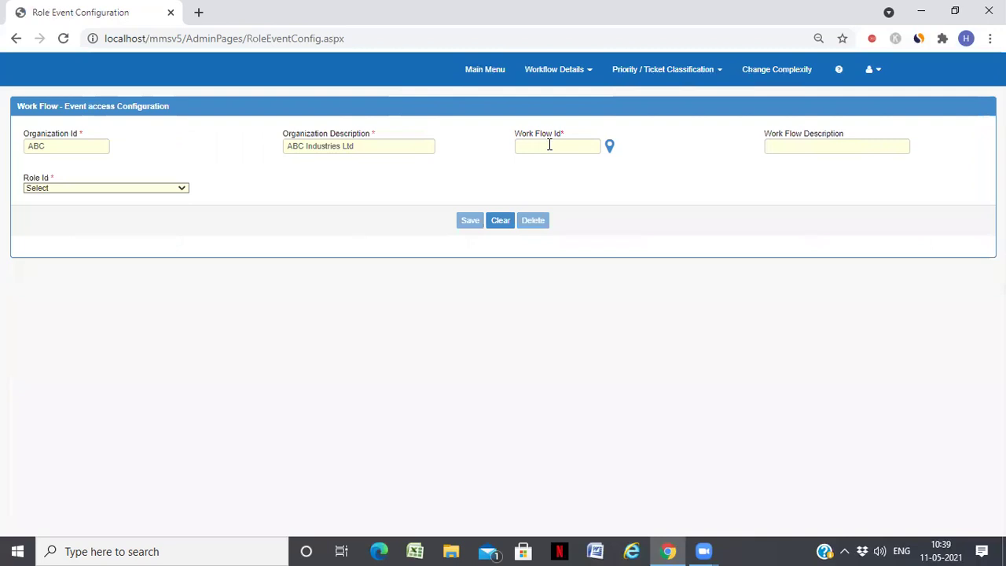
click(549, 146)
text(m)
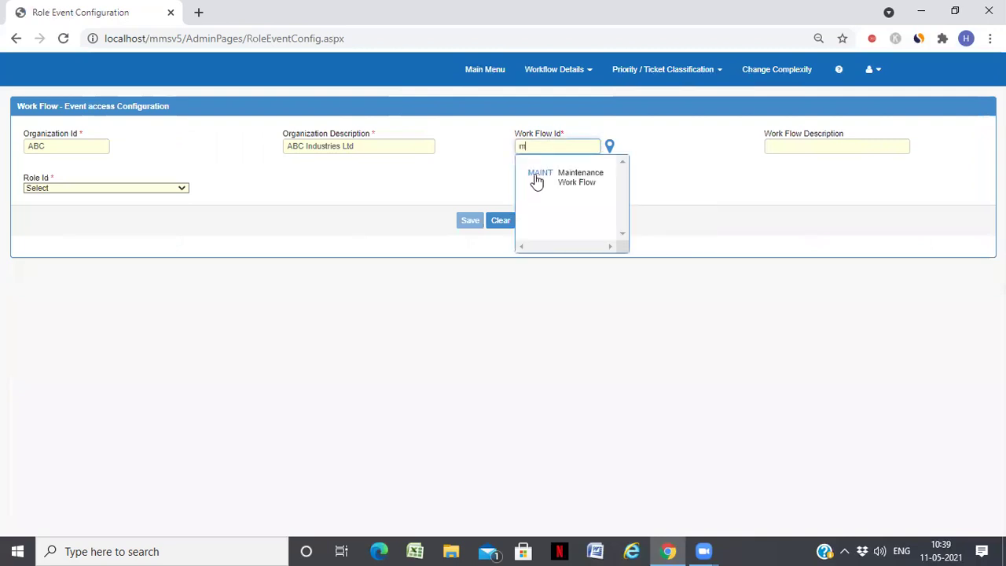
click(535, 176)
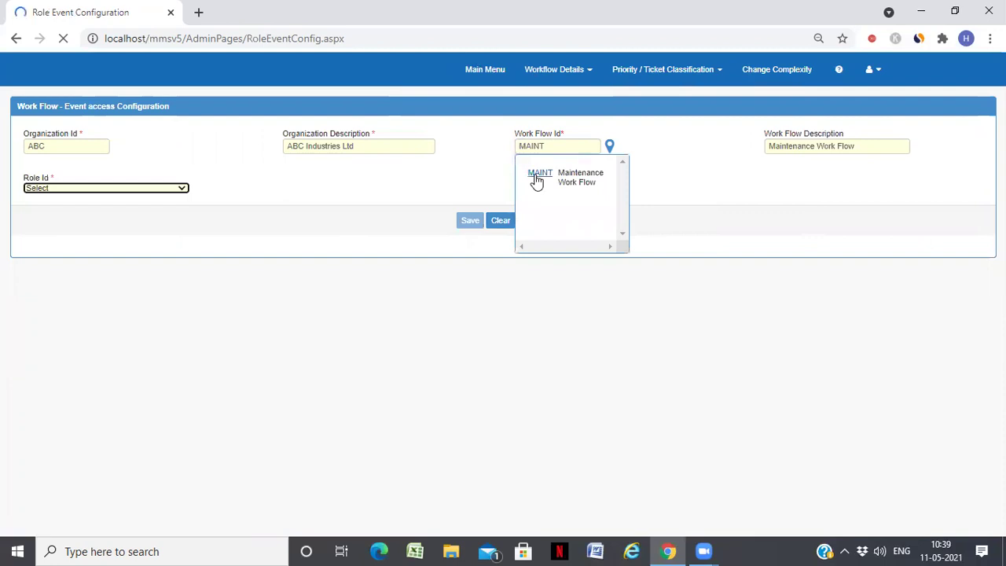
Review the MAINT event access rights for the Operations Manager, Department Head and Primary Contact roles.
click(89, 191)
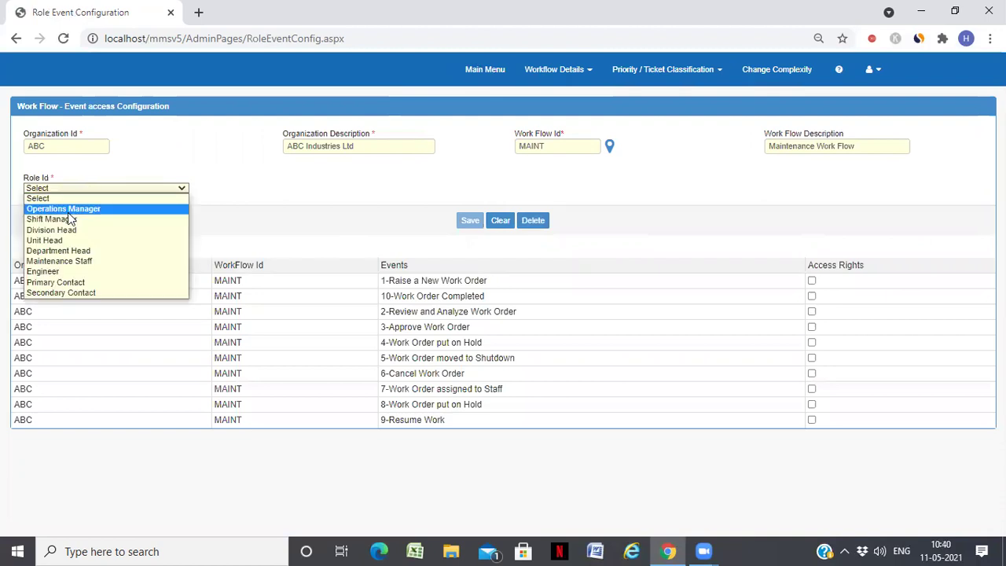
click(68, 212)
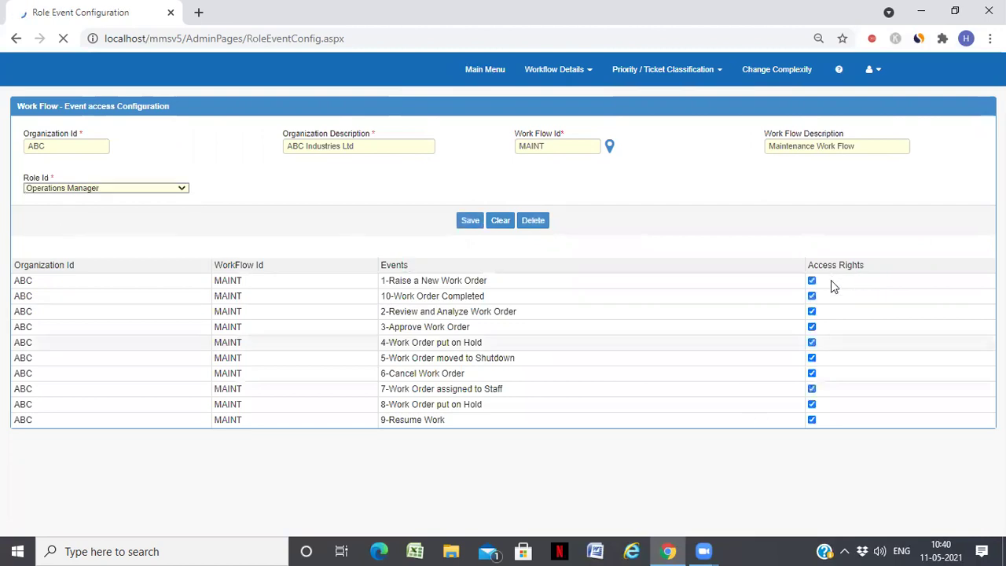
click(141, 190)
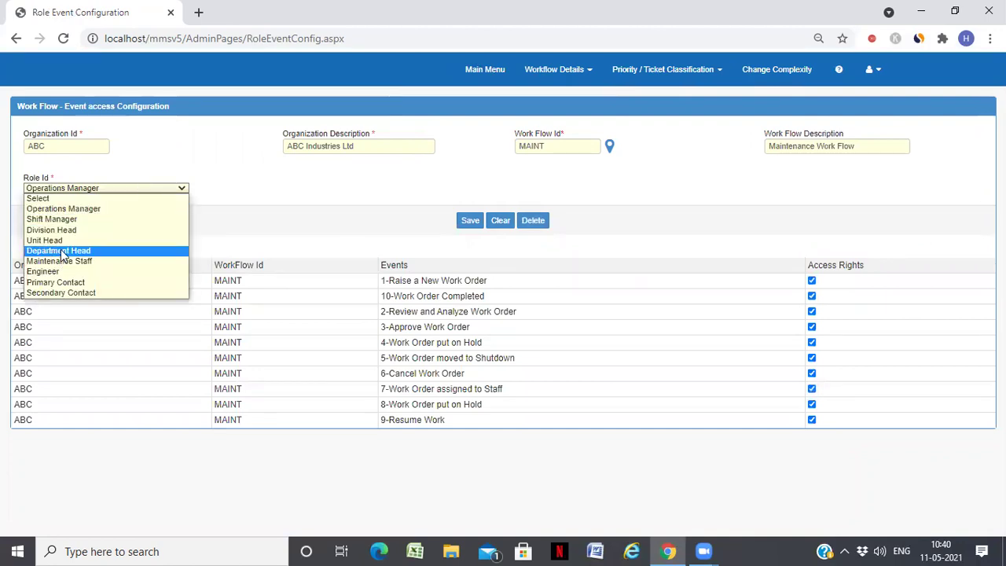
click(62, 251)
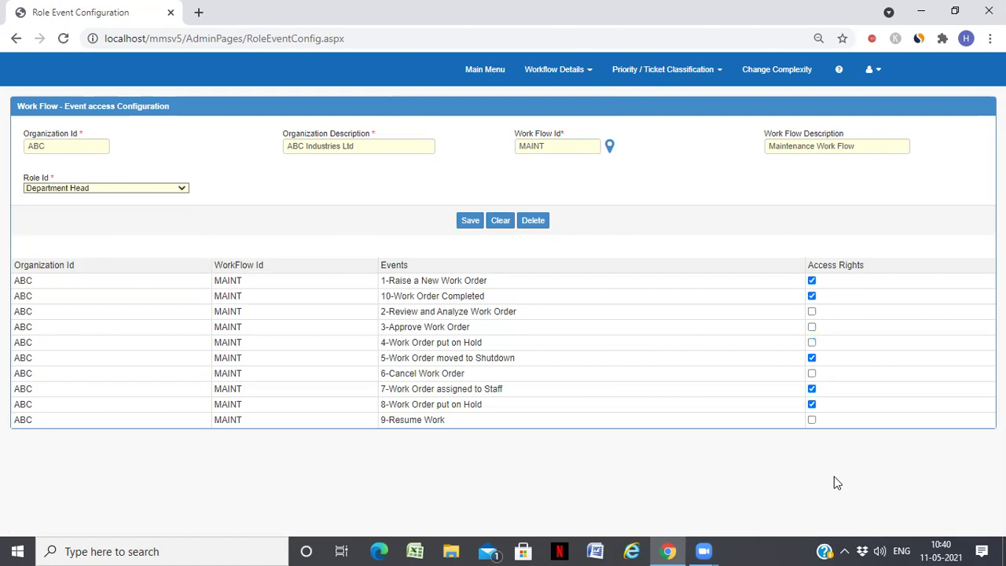
click(94, 188)
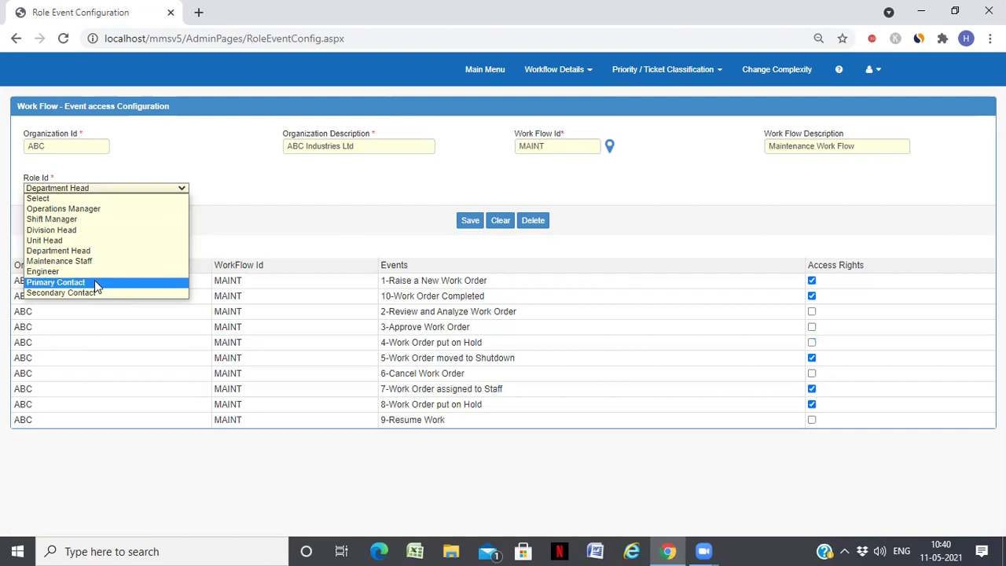
click(96, 286)
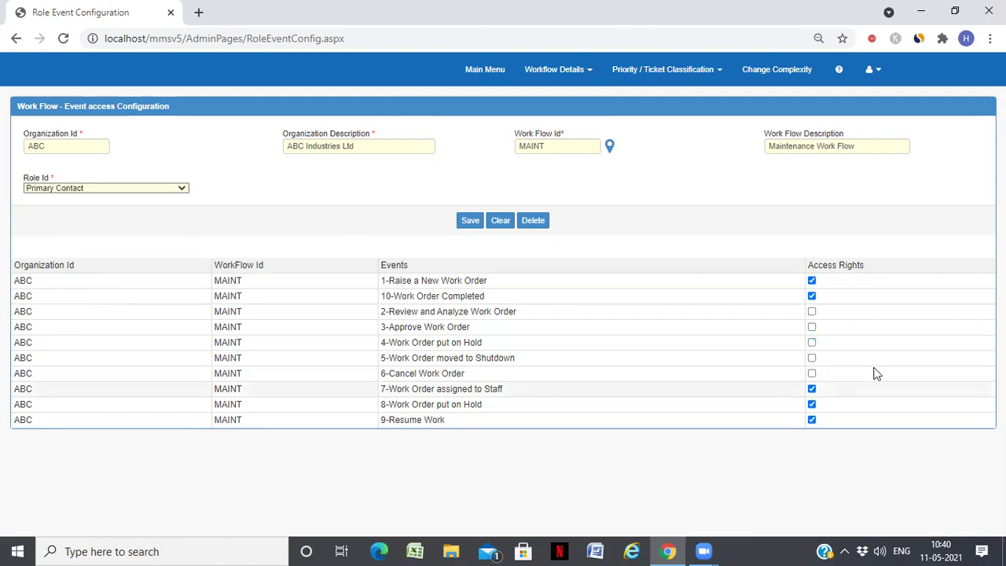
View the Priority Definition page and the Ticket Classification page.
click(677, 73)
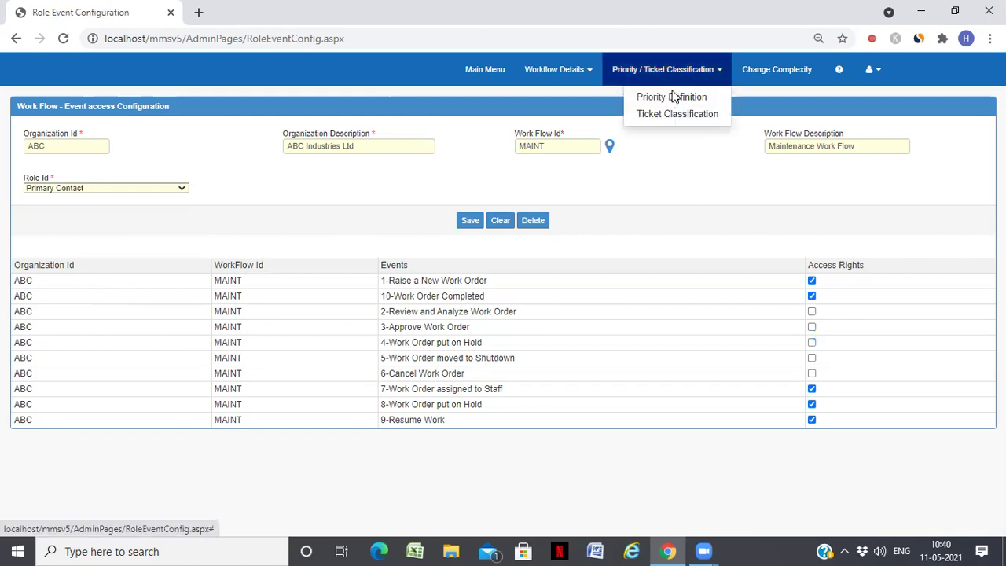
click(682, 78)
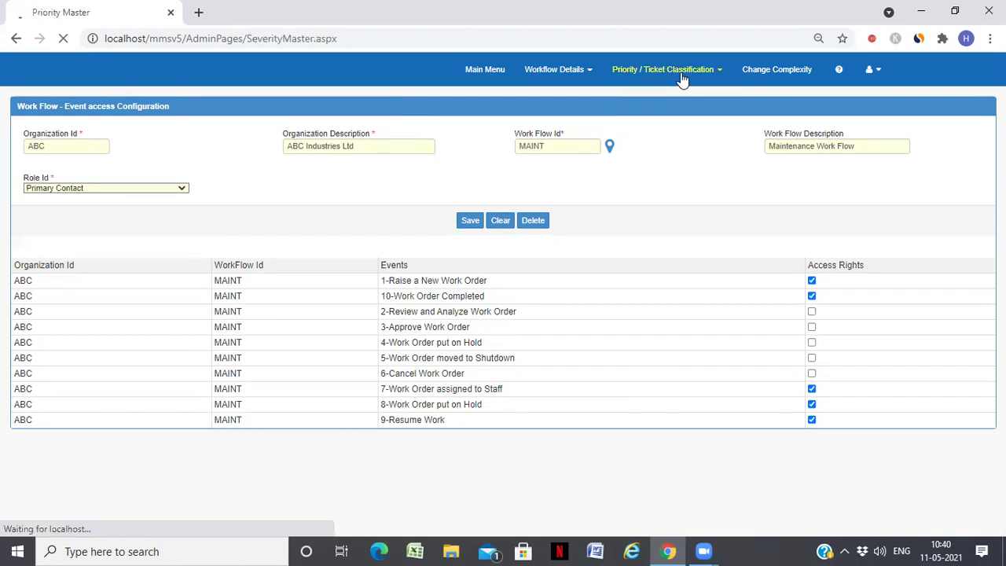
click(682, 79)
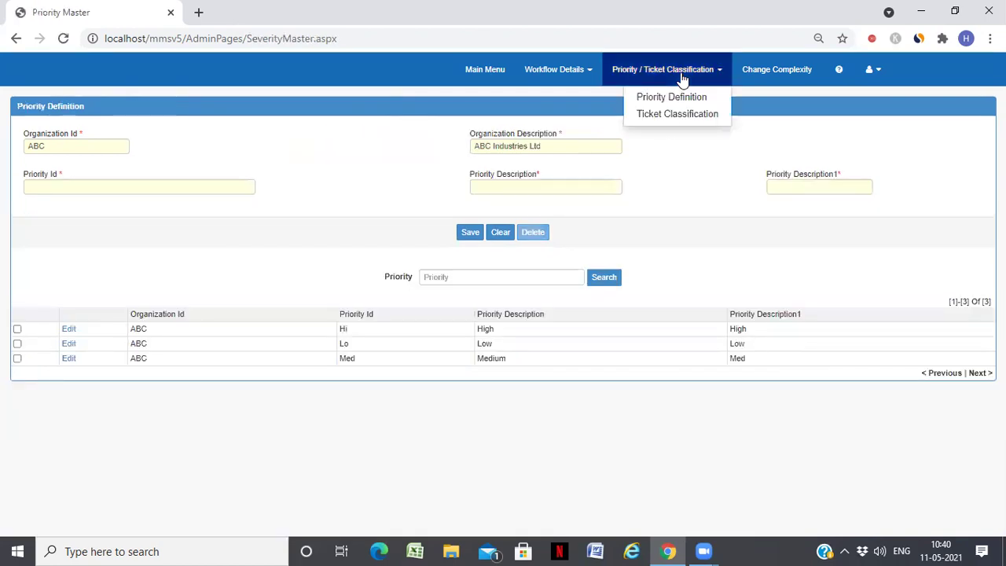
click(667, 117)
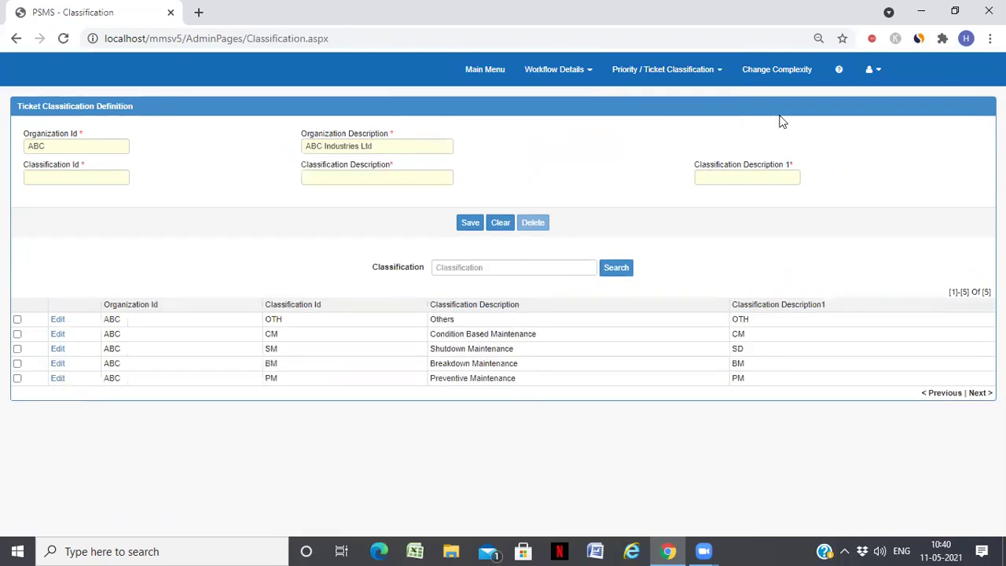
Return to the admin main menu and open the Communication SetUp to view its Condition Configuration and Template Configuration pages.
click(487, 70)
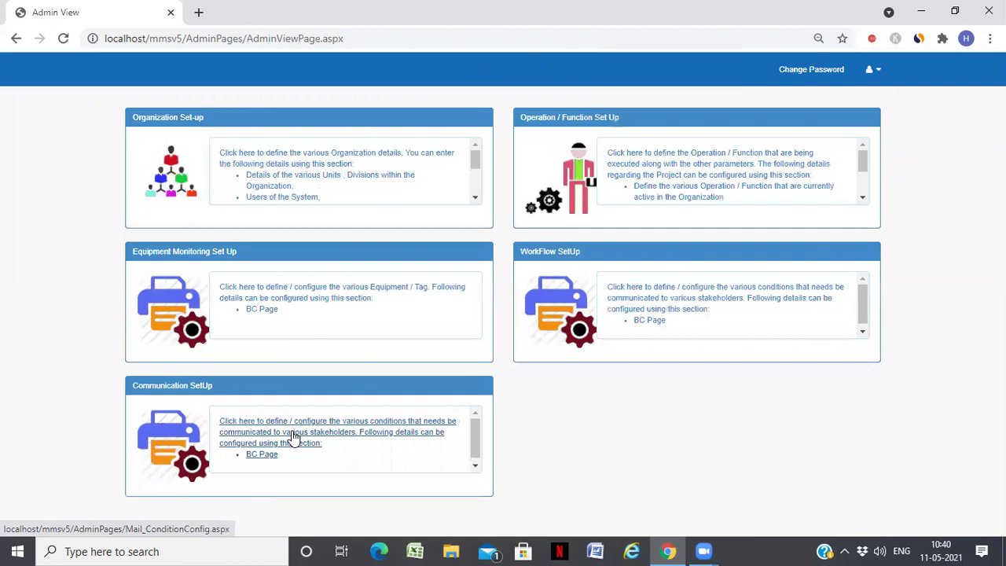
click(292, 436)
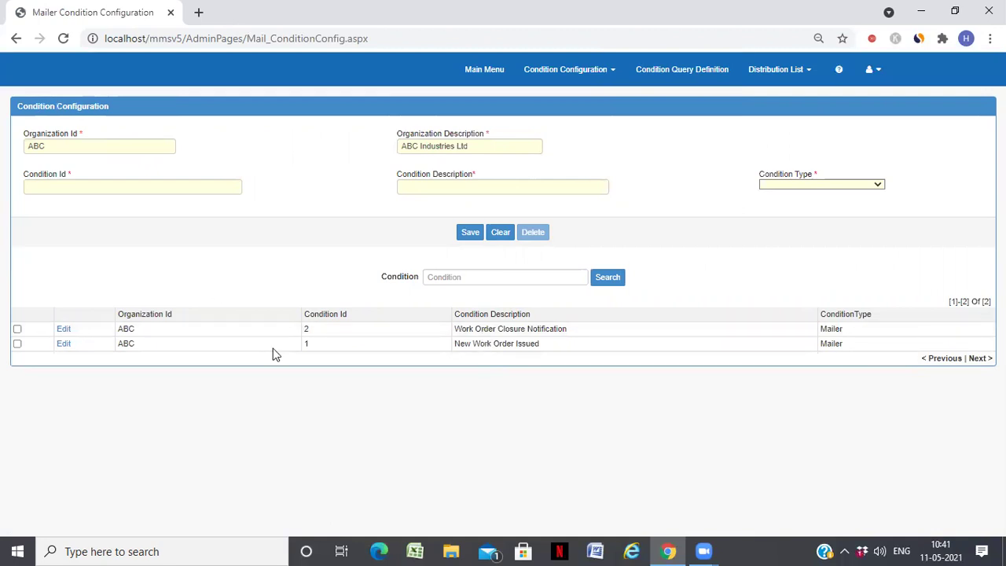
click(558, 73)
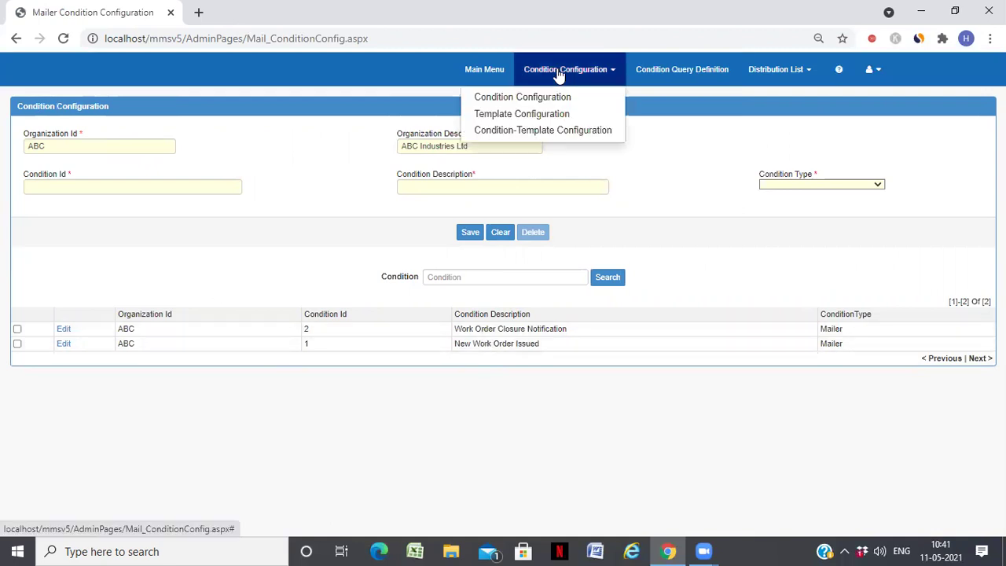
click(515, 116)
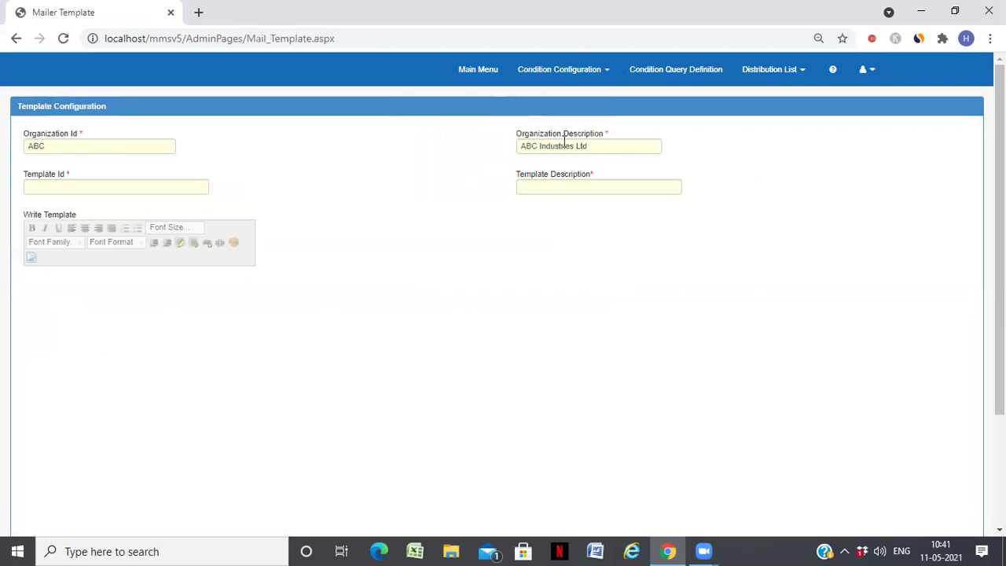
click(567, 70)
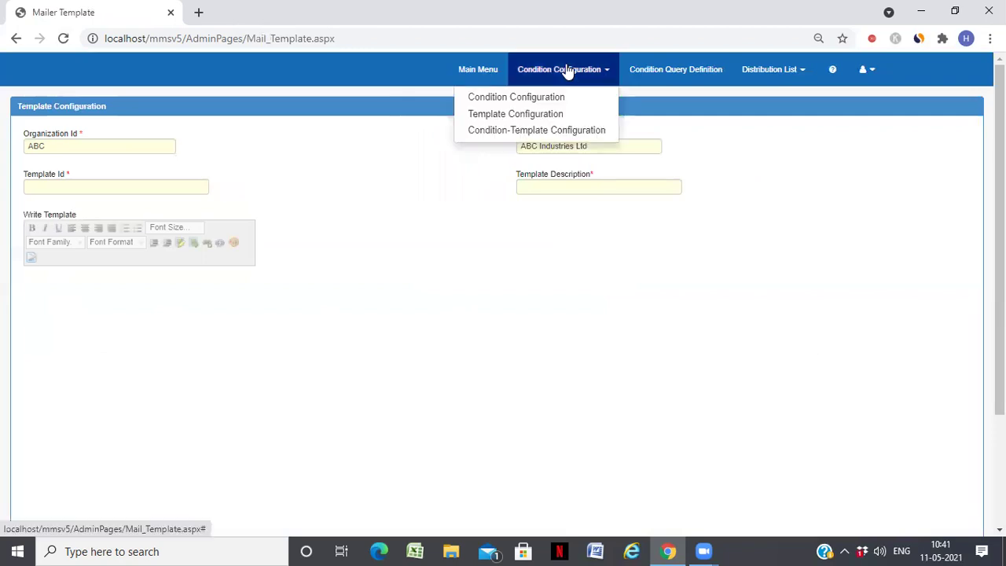
View the Condition Query Definition page and the Mailing List Configuration of the Communication SetUp.
click(665, 69)
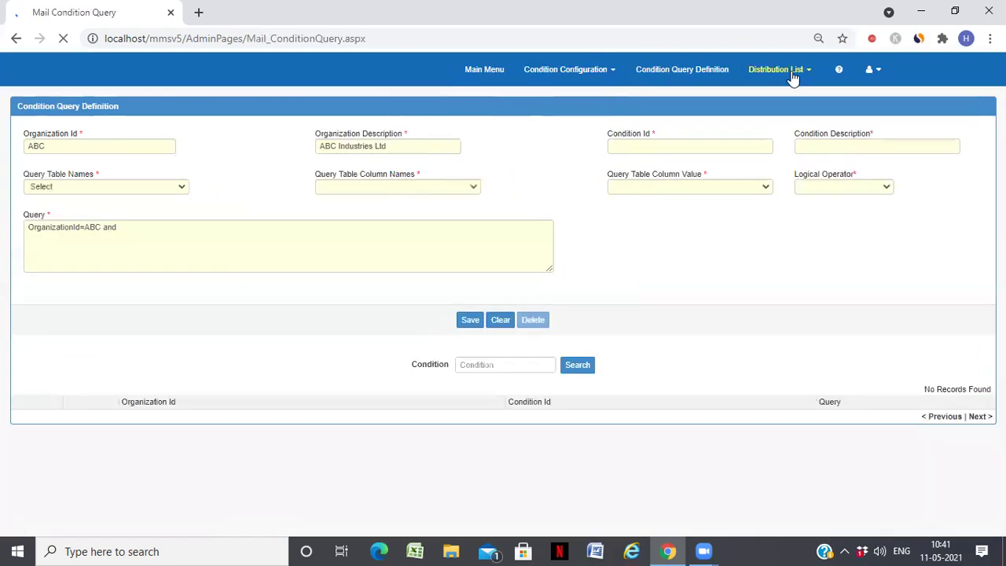
click(794, 75)
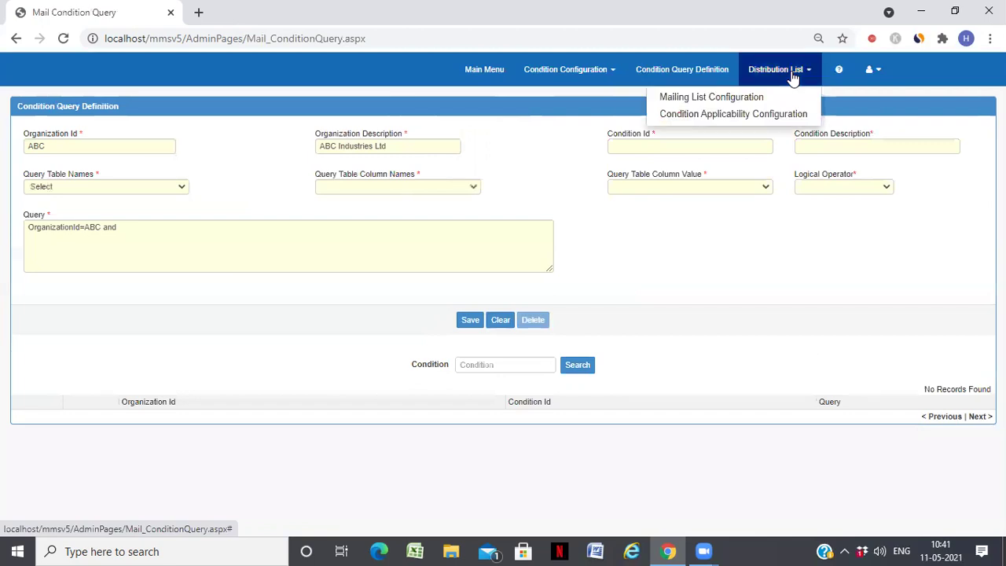
click(735, 98)
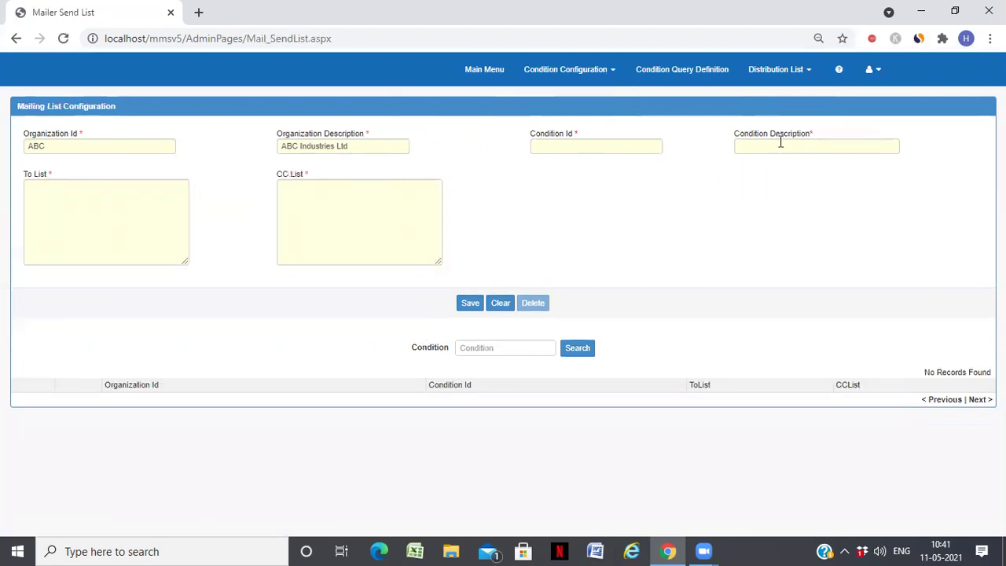
Log out of the maintenance management system.
click(874, 72)
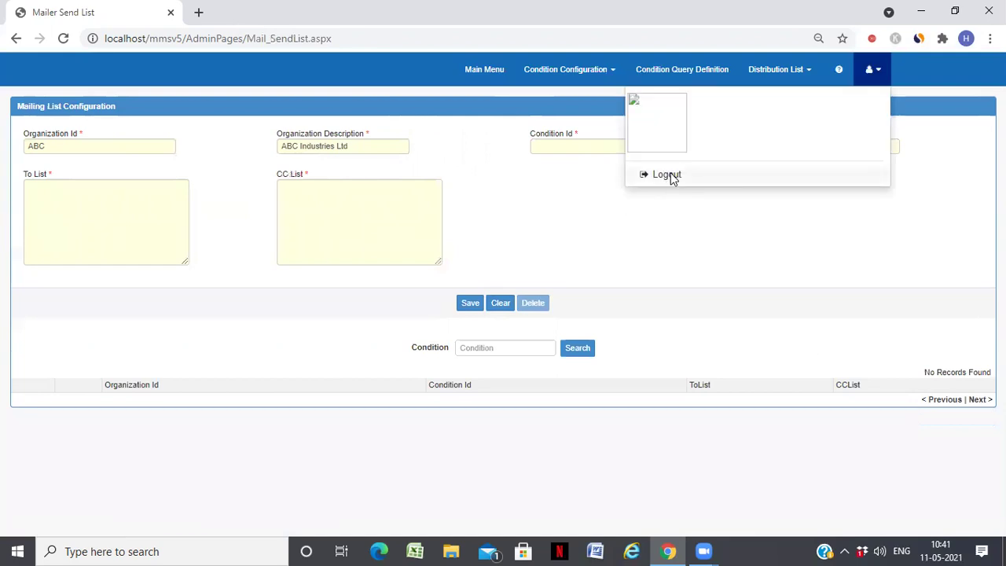
click(667, 175)
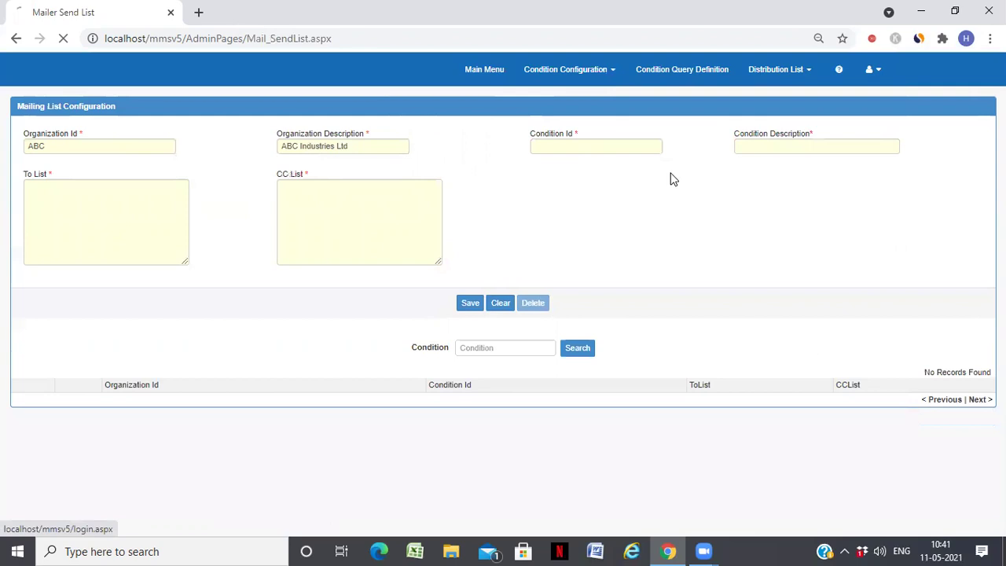